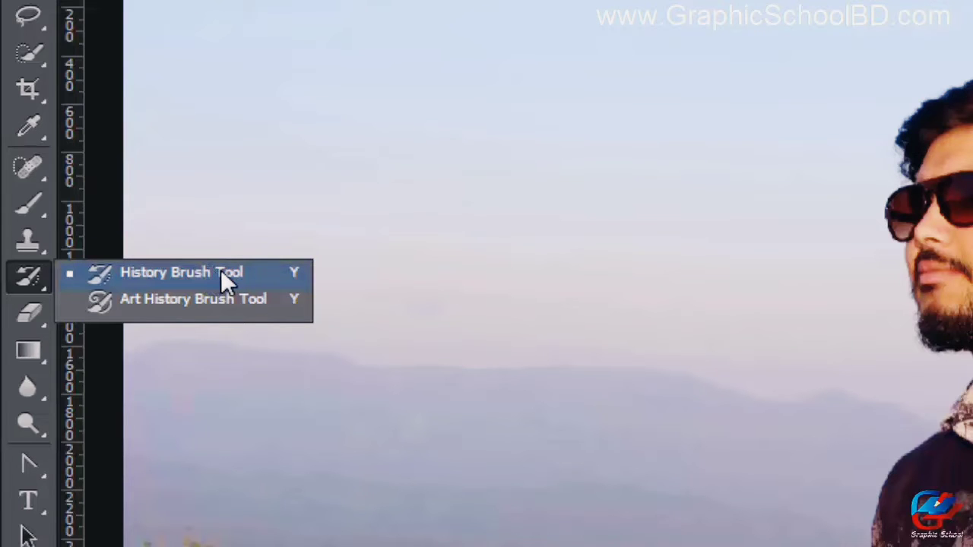
Step: Select the History Brush tool and enlarge its brush preset picker to look through the available tips
{"action": "left_click", "coordinate": [213, 271]}
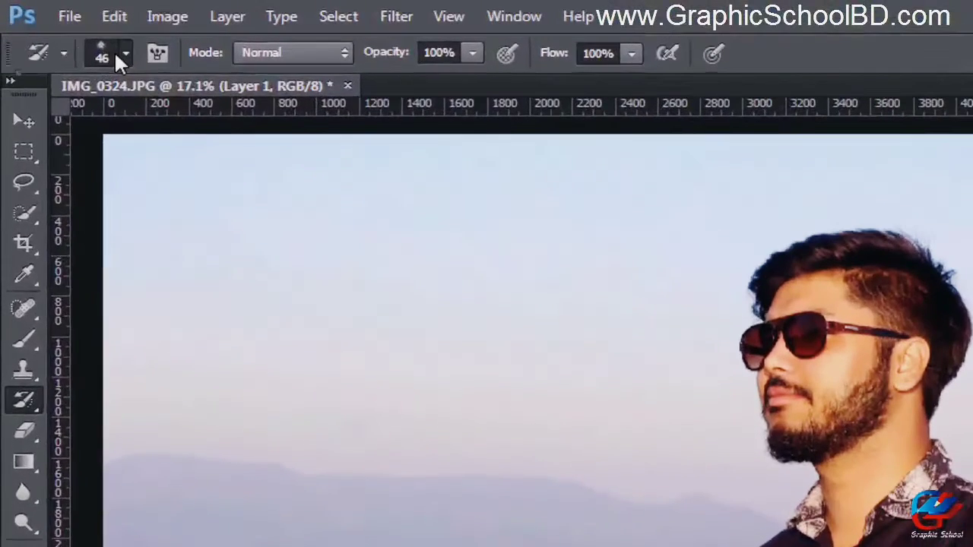
{"action": "left_click", "coordinate": [114, 50]}
{"action": "scroll", "coordinate": [524, 317], "scroll_direction": "down", "scroll_amount": 5}
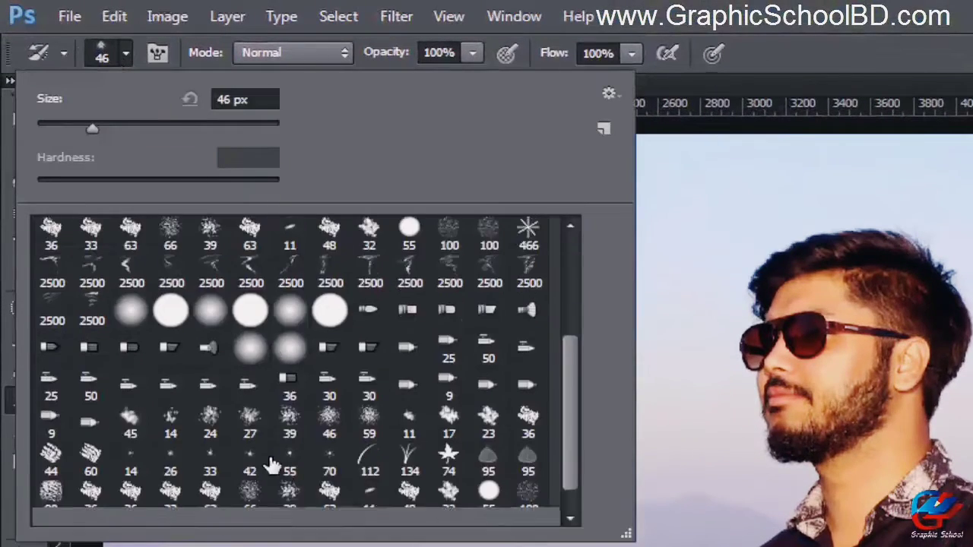
{"action": "scroll", "coordinate": [279, 448], "scroll_direction": "down", "scroll_amount": 1}
{"action": "left_click_drag", "start_coordinate": [627, 534], "coordinate": [757, 546]}
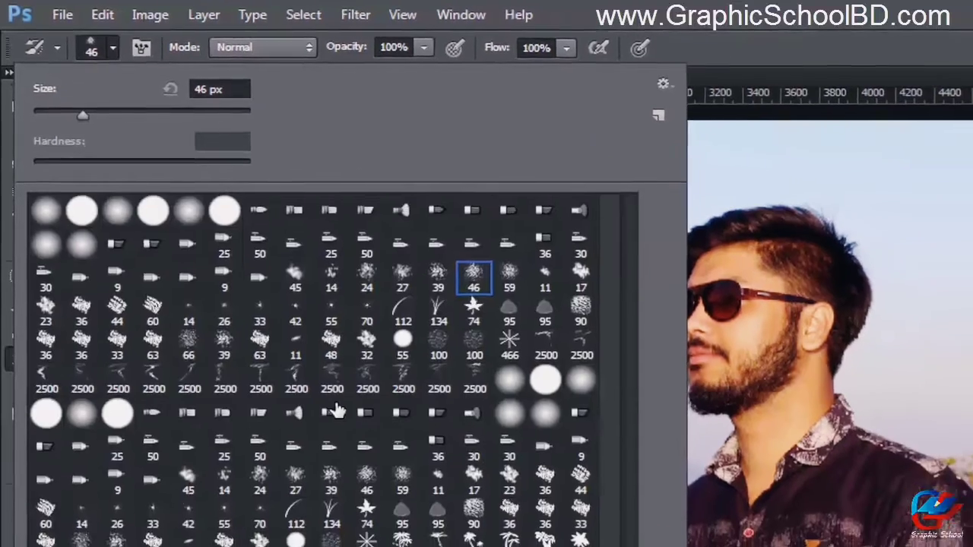
{"action": "scroll", "coordinate": [370, 454], "scroll_direction": "down", "scroll_amount": 2}
{"action": "scroll", "coordinate": [376, 434], "scroll_direction": "up", "scroll_amount": 2}
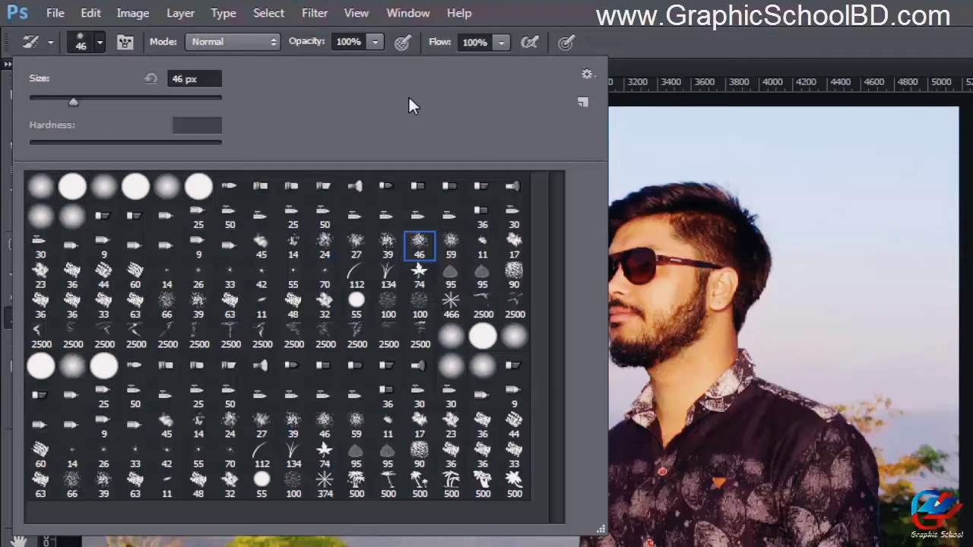
{"action": "left_click", "coordinate": [674, 34]}
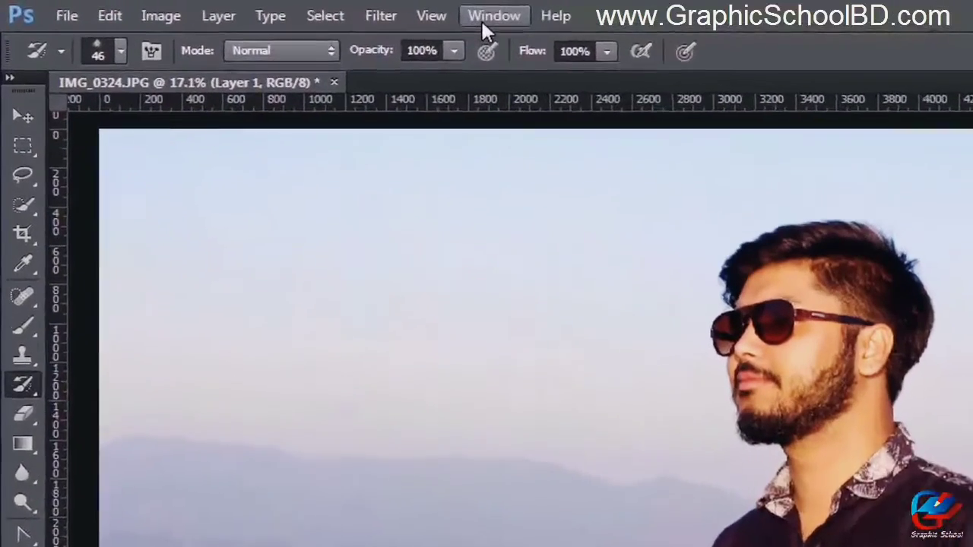
Step: Show the document's History states and increase the History Brush size to 400 px
{"action": "left_click", "coordinate": [376, 15]}
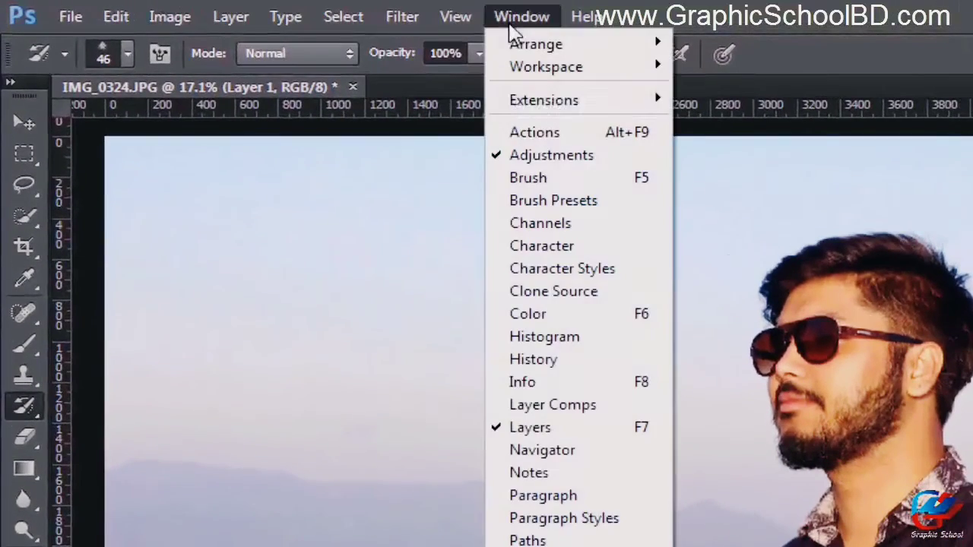
{"action": "left_click", "coordinate": [562, 359]}
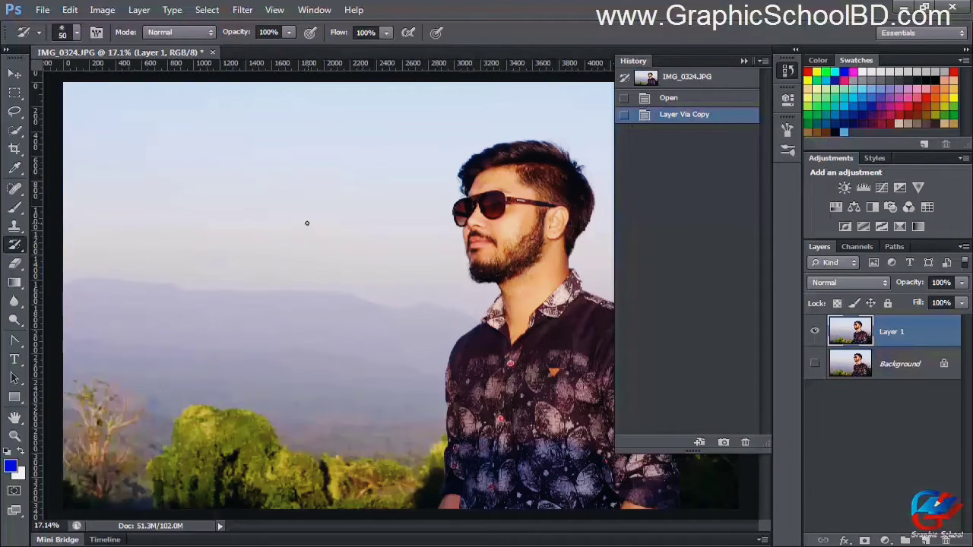
{"action": "key", "text": "bracketright"}
{"action": "key", "text": "bracketright"}
{"action": "key", "text": "bracketright"}
{"action": "key", "text": "bracketright"}
{"action": "key", "text": "bracketright"}
{"action": "key", "text": "bracketright"}
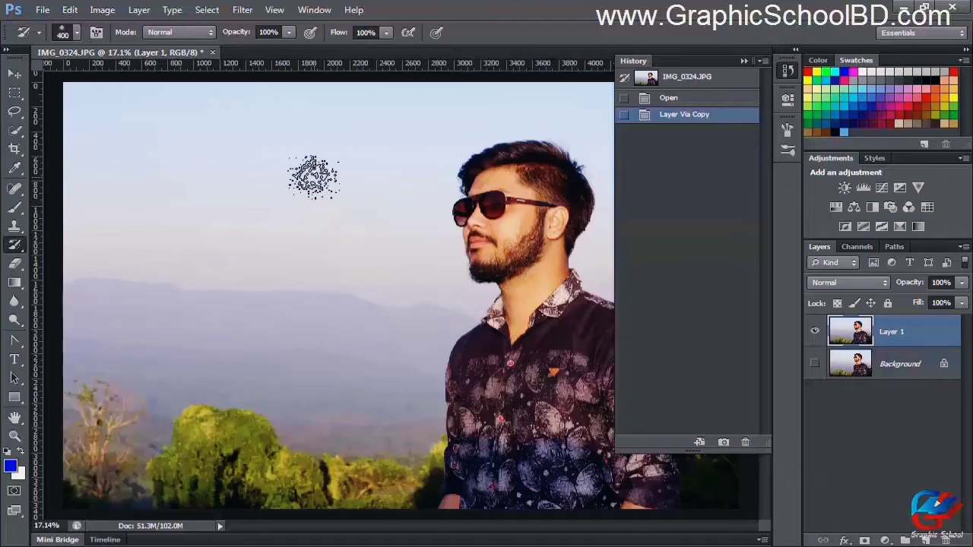
Step: Try a single 400 px History Brush dab on the sky and undo it
{"action": "left_click", "coordinate": [311, 176]}
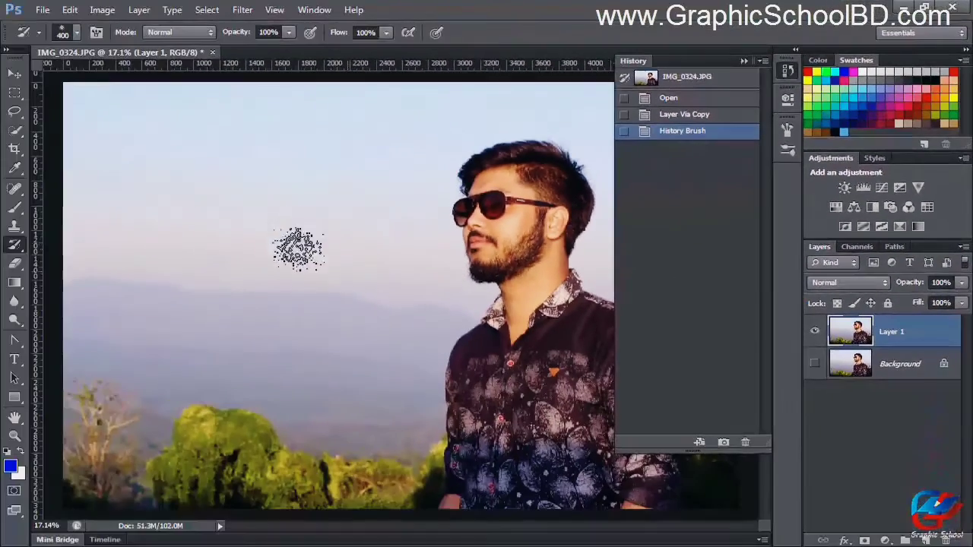
{"action": "key", "text": "ctrl+z"}
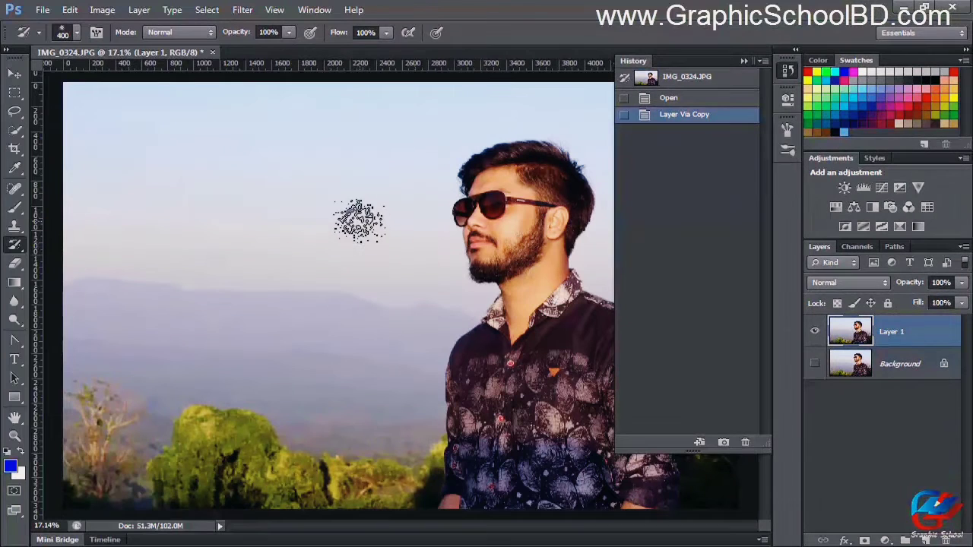
{"action": "key", "text": "ctrl+minus"}
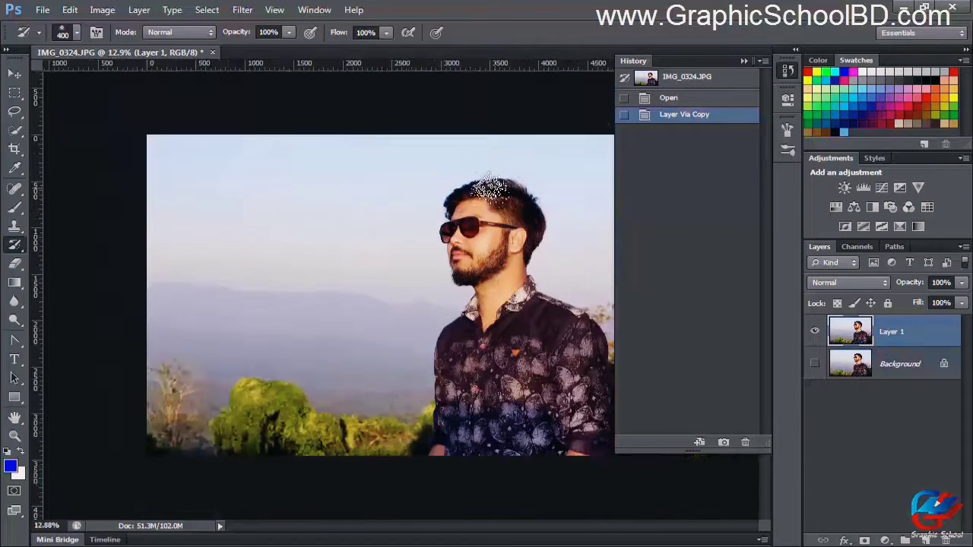
{"action": "key", "text": "ctrl+0"}
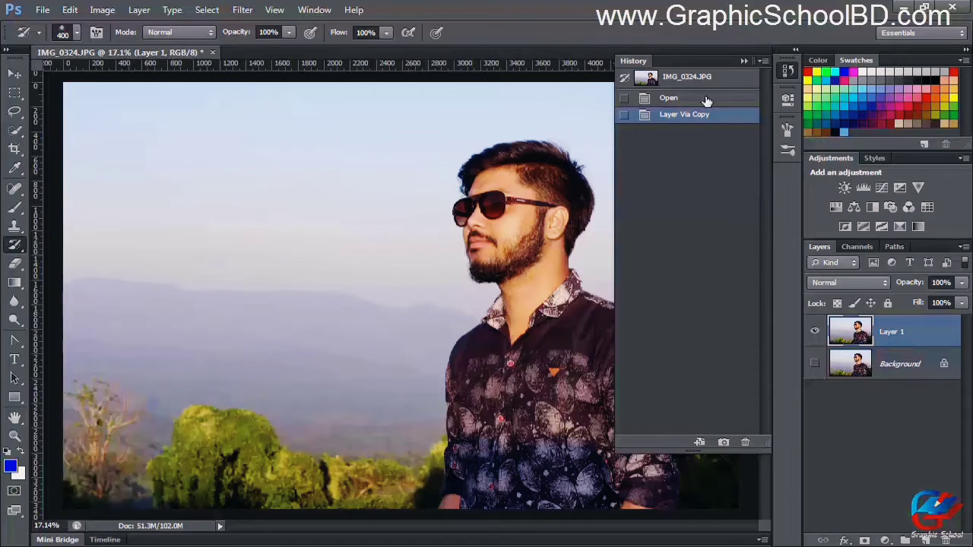
Step: Examine the History panel's available commands, such as Step Backward and New Snapshot, and collapse the panel
{"action": "left_click", "coordinate": [633, 62]}
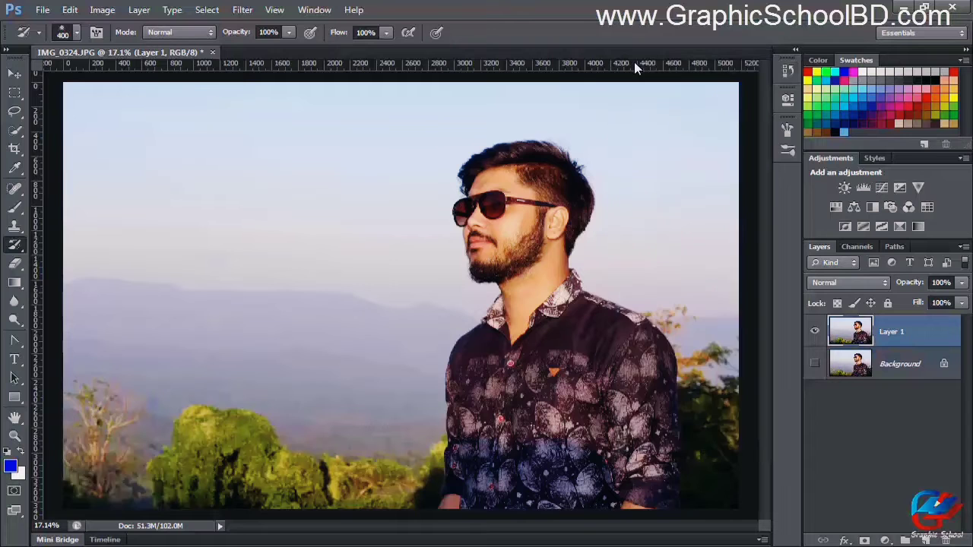
{"action": "left_click", "coordinate": [781, 70]}
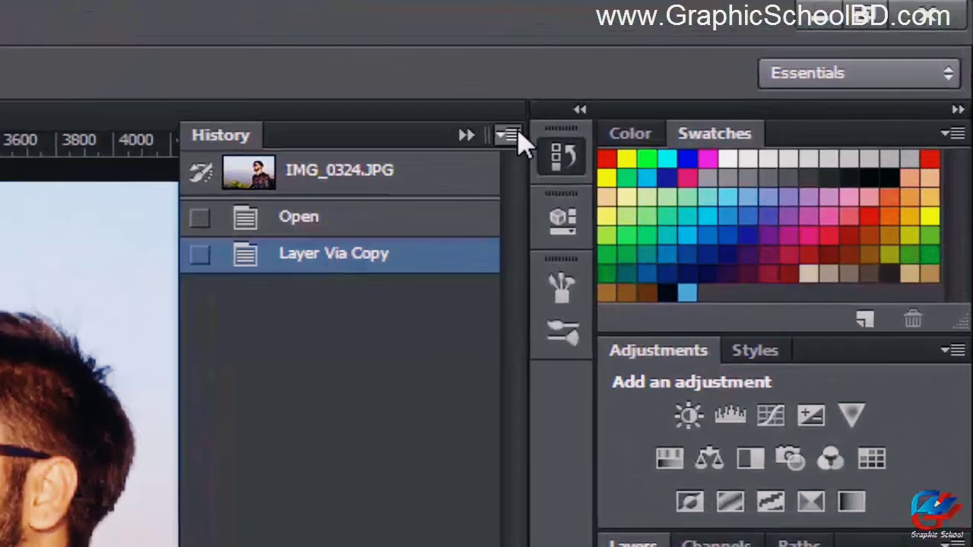
{"action": "left_click", "coordinate": [764, 61]}
{"action": "left_click", "coordinate": [510, 135]}
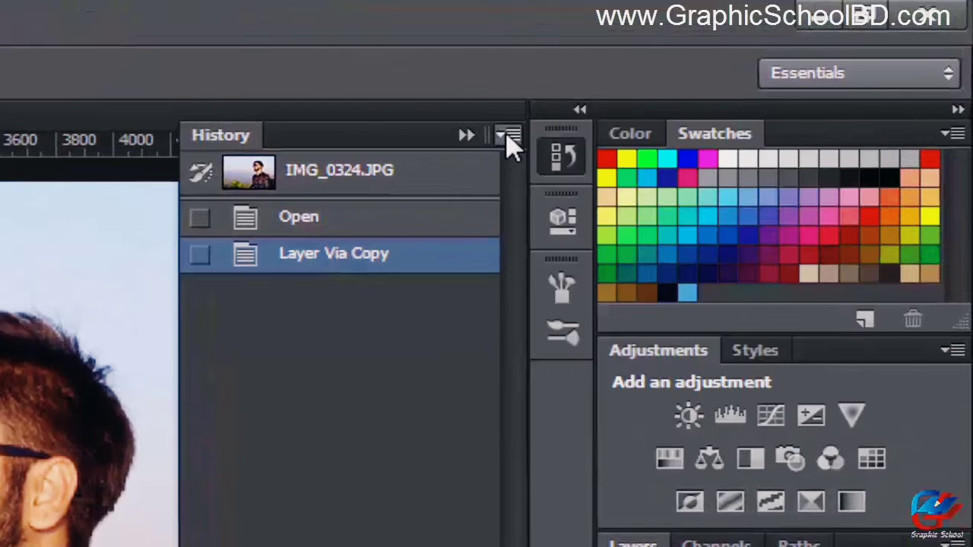
{"action": "left_click", "coordinate": [511, 135]}
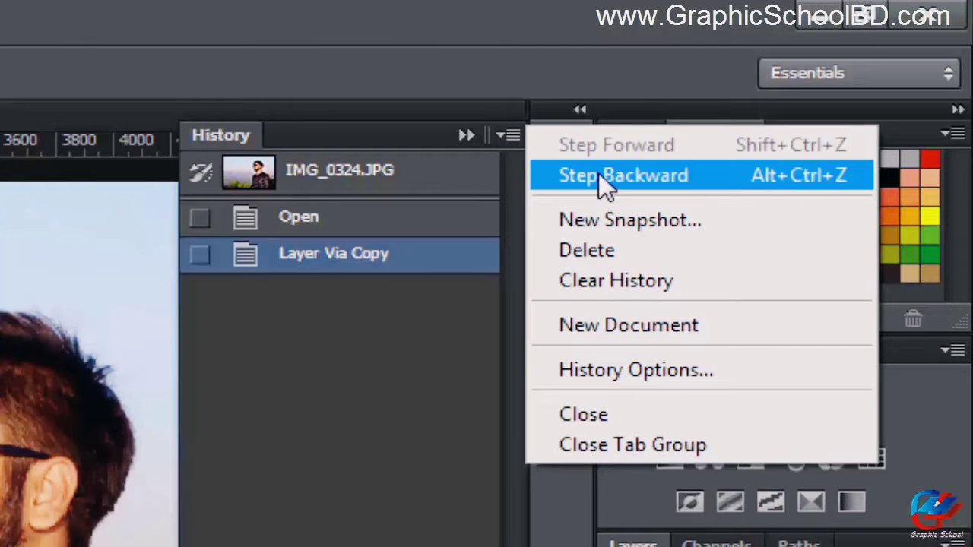
{"action": "left_click", "coordinate": [397, 144]}
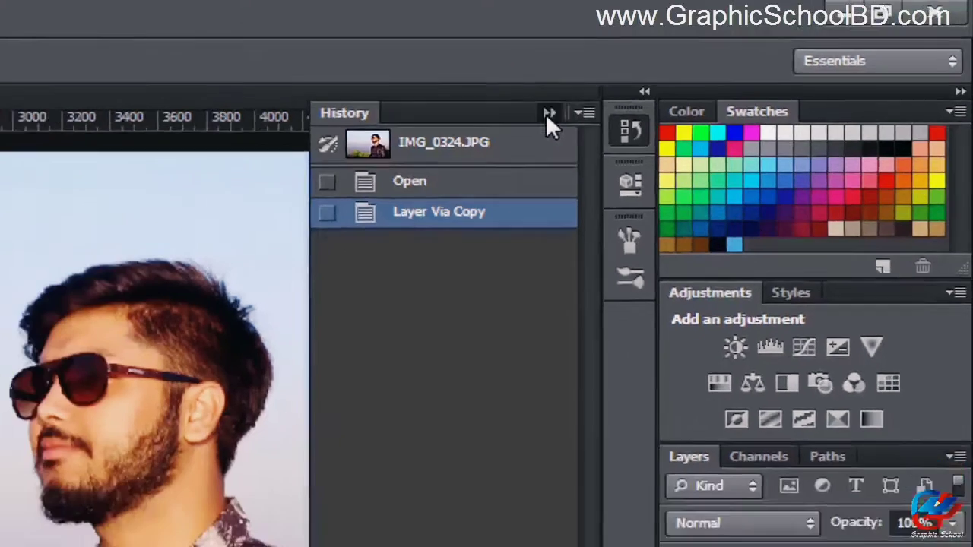
{"action": "left_click", "coordinate": [547, 113]}
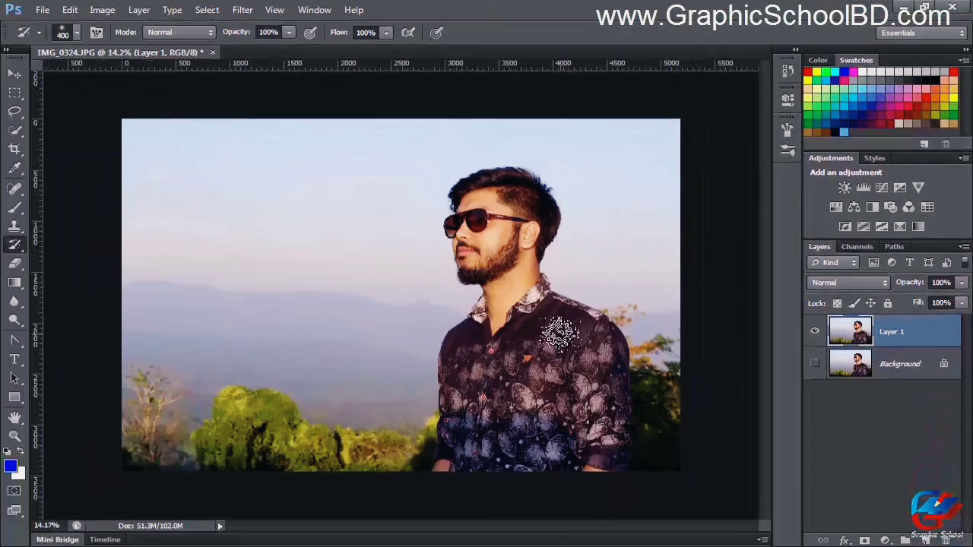
Step: Apply a Gaussian Blur with a radius of 19.6 pixels to Layer 1
{"action": "key", "text": "v"}
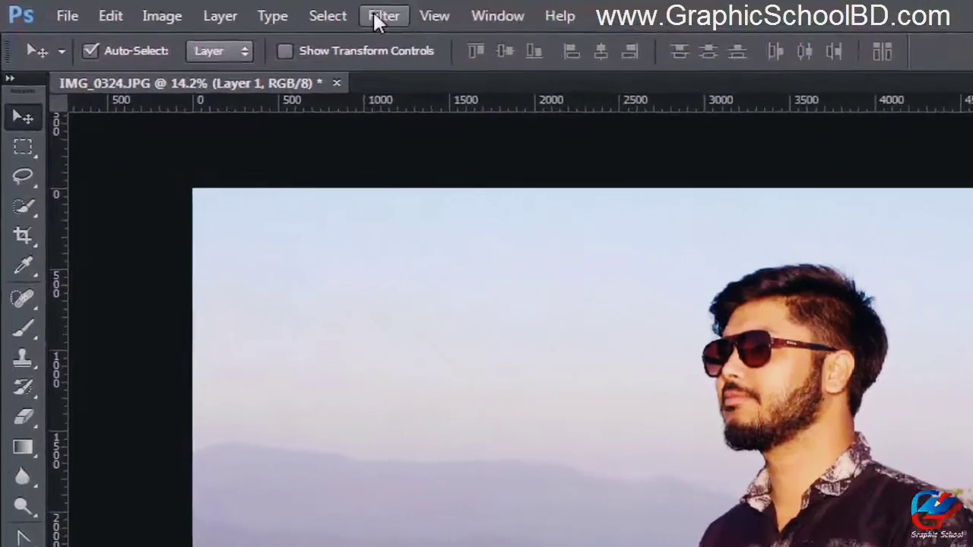
{"action": "left_click", "coordinate": [377, 21]}
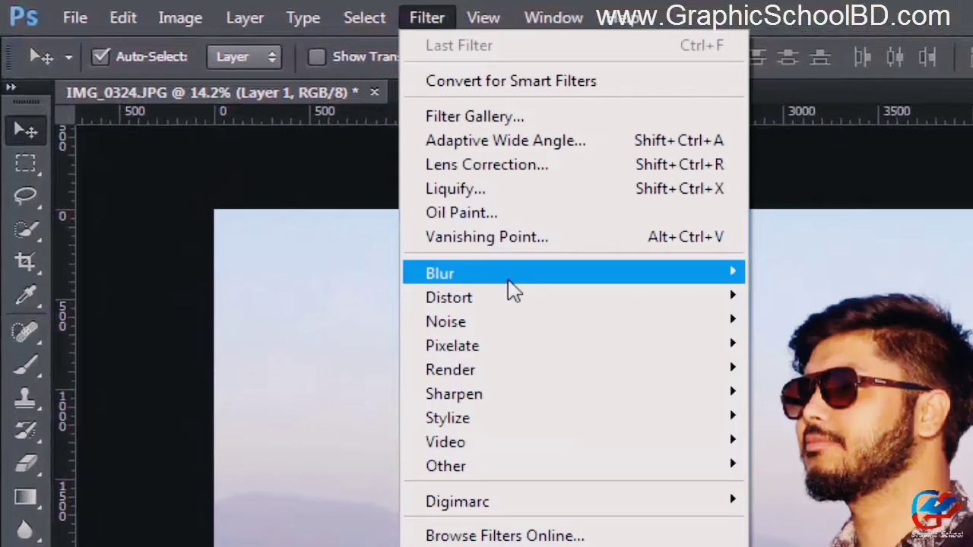
{"action": "mouse_move", "coordinate": [523, 279]}
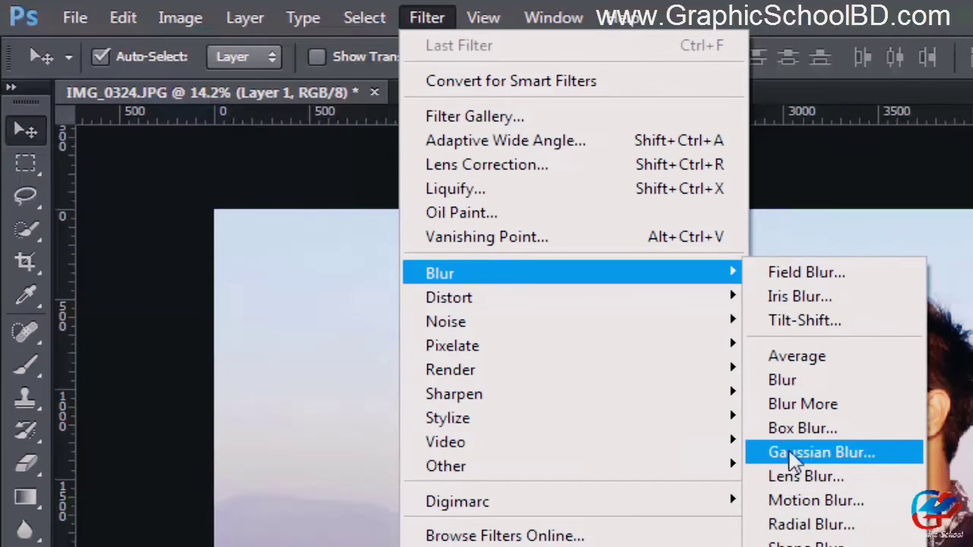
{"action": "left_click", "coordinate": [852, 461]}
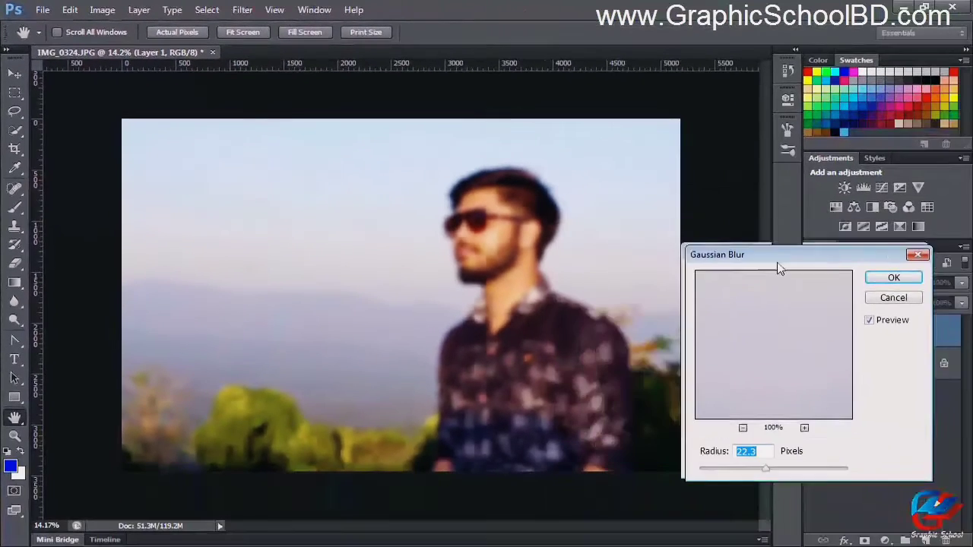
{"action": "left_click_drag", "start_coordinate": [777, 265], "coordinate": [783, 282]}
{"action": "mouse_move", "coordinate": [774, 490]}
{"action": "left_mouse_down"}
{"action": "mouse_move", "coordinate": [744, 491]}
{"action": "mouse_move", "coordinate": [825, 492]}
{"action": "mouse_move", "coordinate": [771, 492]}
{"action": "left_mouse_up"}
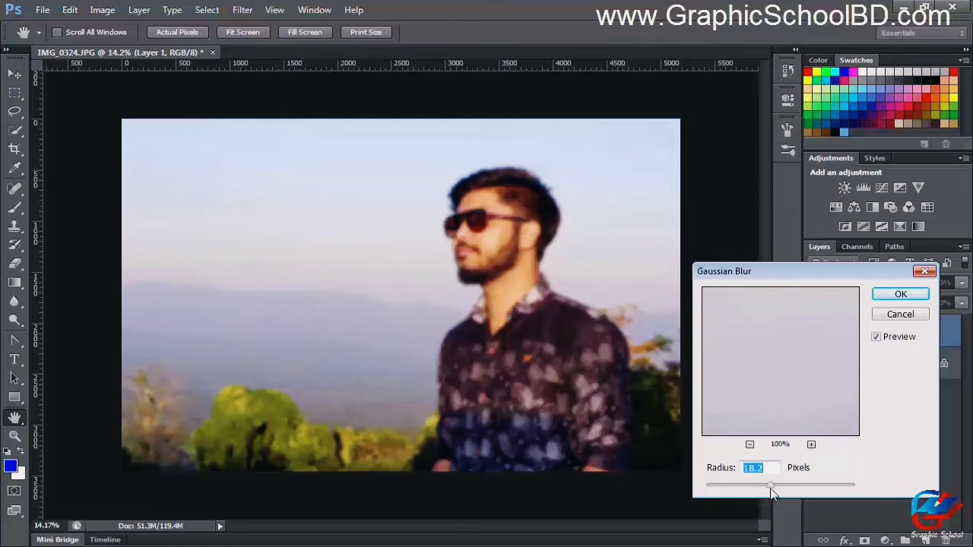
{"action": "left_click_drag", "start_coordinate": [828, 281], "coordinate": [750, 264]}
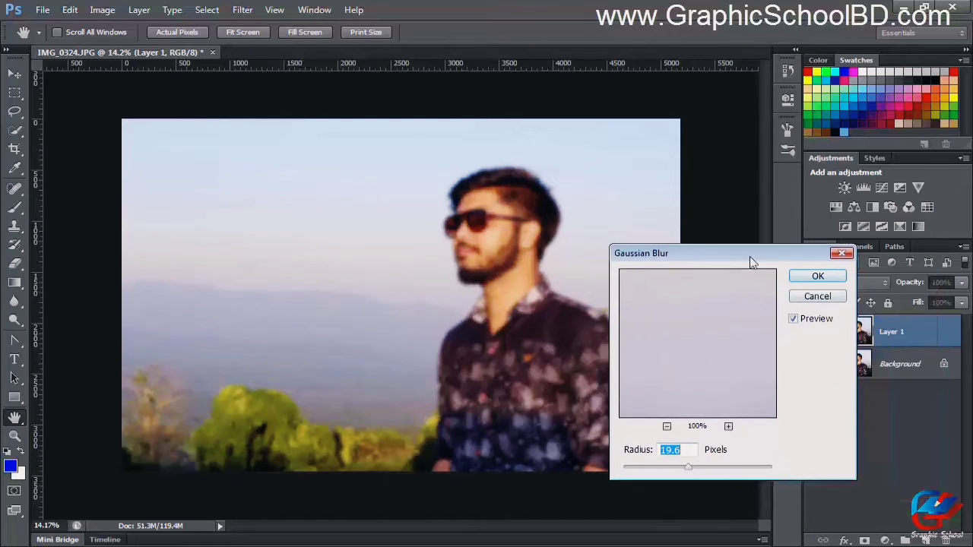
{"action": "key", "text": "Return"}
Step: Choose the History Brush tool with a soft round tip at 400 px and 0% hardness
{"action": "scroll", "coordinate": [463, 299], "scroll_direction": "up", "scroll_amount": 3}
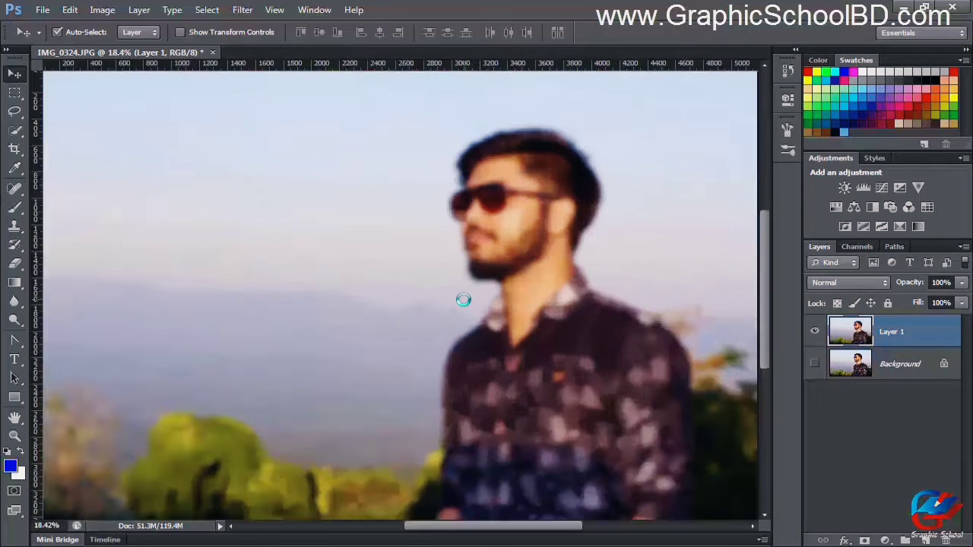
{"action": "scroll", "coordinate": [471, 293], "scroll_direction": "down", "scroll_amount": 2}
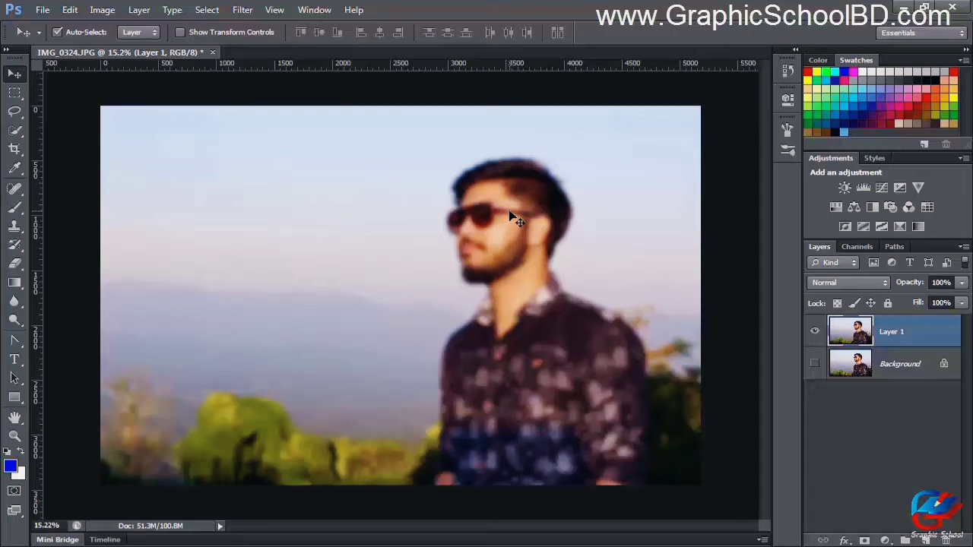
{"action": "scroll", "coordinate": [448, 289], "scroll_direction": "up", "scroll_amount": 1}
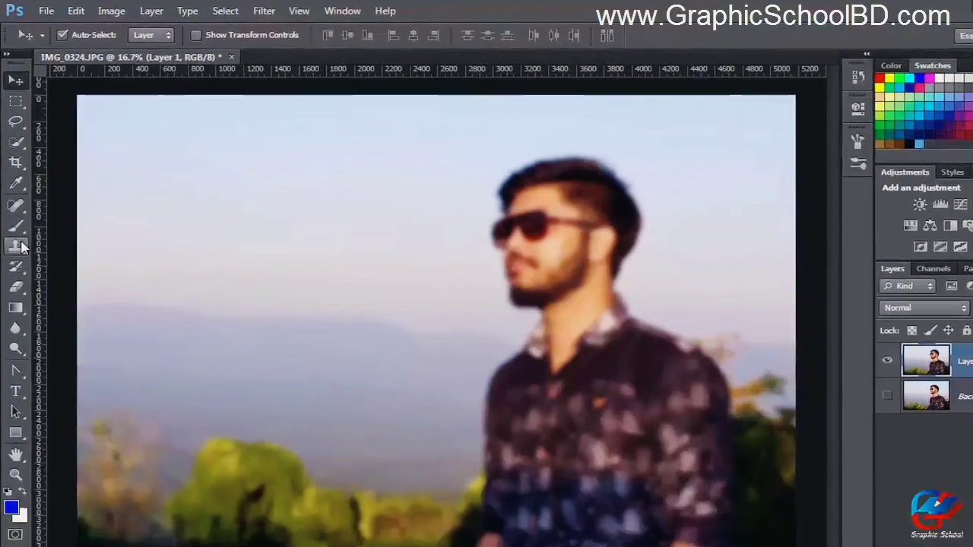
{"action": "left_click", "coordinate": [15, 208]}
{"action": "left_click", "coordinate": [15, 244]}
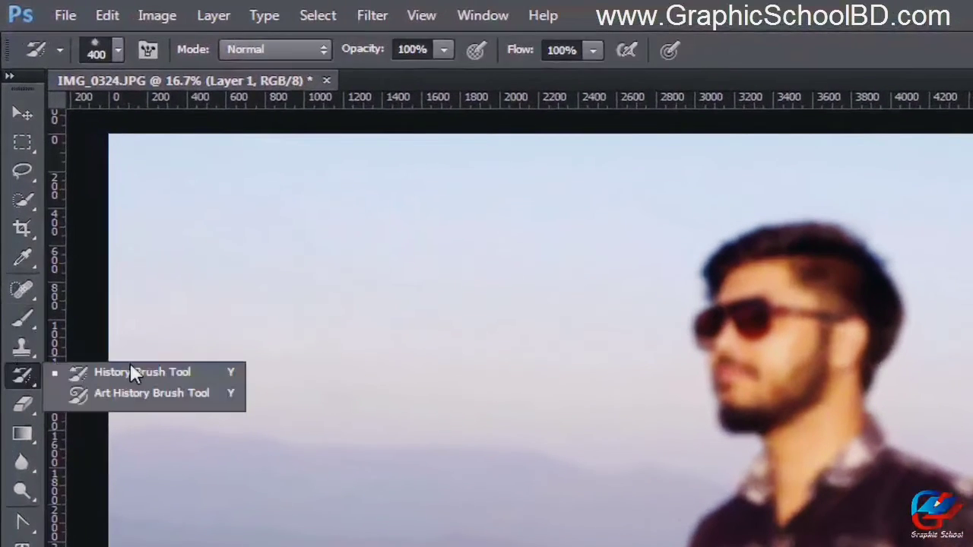
{"action": "left_click", "coordinate": [131, 369]}
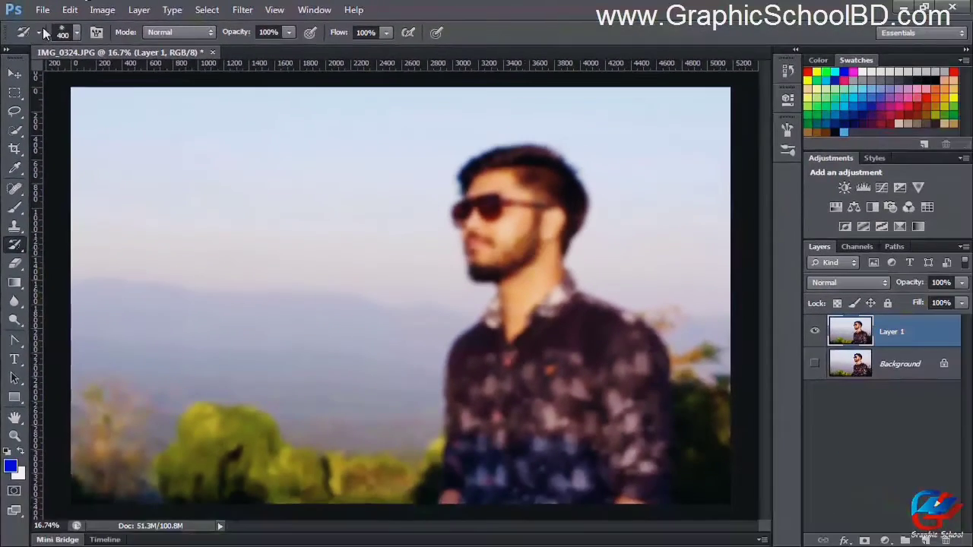
{"action": "left_click", "coordinate": [62, 34]}
{"action": "left_click", "coordinate": [30, 143]}
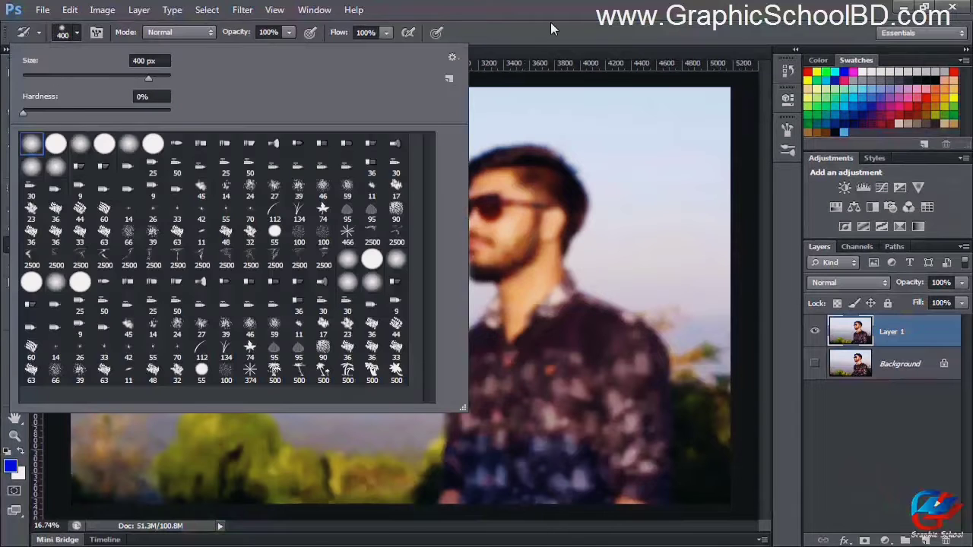
{"action": "left_click", "coordinate": [550, 23]}
Step: Paint the man's hair, ear and upper face back into focus with the 400 px History Brush
{"action": "scroll", "coordinate": [520, 212], "scroll_direction": "up", "scroll_amount": 8}
{"action": "scroll", "coordinate": [521, 208], "scroll_direction": "up", "scroll_amount": 2}
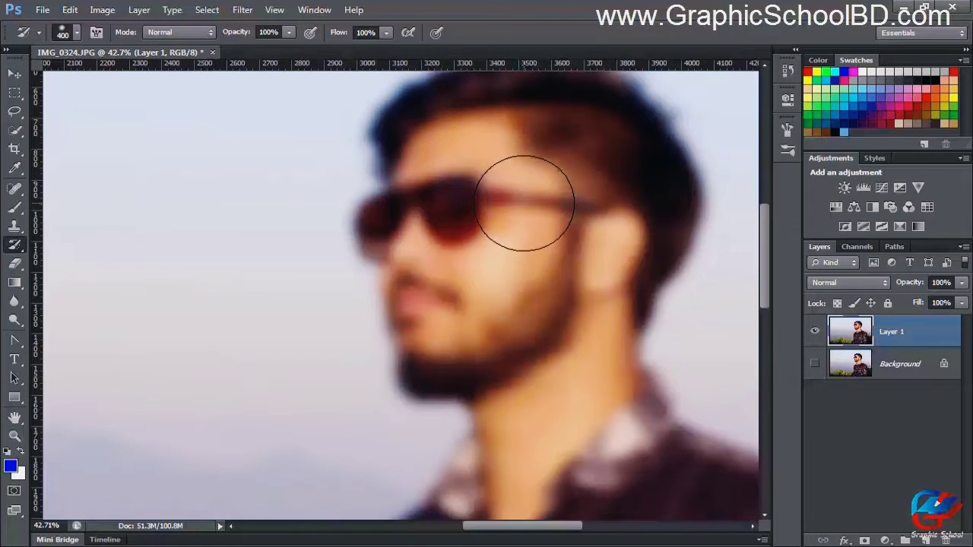
{"action": "key", "text": "space"}
{"action": "mouse_move", "coordinate": [517, 200]}
{"action": "left_mouse_down"}
{"action": "mouse_move", "coordinate": [468, 263]}
{"action": "mouse_move", "coordinate": [484, 221]}
{"action": "mouse_move", "coordinate": [507, 213]}
{"action": "mouse_move", "coordinate": [442, 223]}
{"action": "mouse_move", "coordinate": [413, 284]}
{"action": "mouse_move", "coordinate": [513, 337]}
{"action": "mouse_move", "coordinate": [417, 257]}
{"action": "mouse_move", "coordinate": [513, 218]}
{"action": "mouse_move", "coordinate": [490, 197]}
{"action": "mouse_move", "coordinate": [429, 189]}
{"action": "mouse_move", "coordinate": [380, 217]}
{"action": "mouse_move", "coordinate": [492, 193]}
{"action": "mouse_move", "coordinate": [539, 202]}
{"action": "mouse_move", "coordinate": [591, 245]}
{"action": "mouse_move", "coordinate": [602, 302]}
{"action": "mouse_move", "coordinate": [560, 366]}
{"action": "mouse_move", "coordinate": [533, 381]}
{"action": "mouse_move", "coordinate": [498, 345]}
{"action": "mouse_move", "coordinate": [427, 353]}
{"action": "mouse_move", "coordinate": [367, 249]}
{"action": "mouse_move", "coordinate": [432, 325]}
{"action": "mouse_move", "coordinate": [586, 228]}
{"action": "mouse_move", "coordinate": [567, 188]}
{"action": "mouse_move", "coordinate": [474, 183]}
{"action": "mouse_move", "coordinate": [473, 250]}
{"action": "left_mouse_up"}
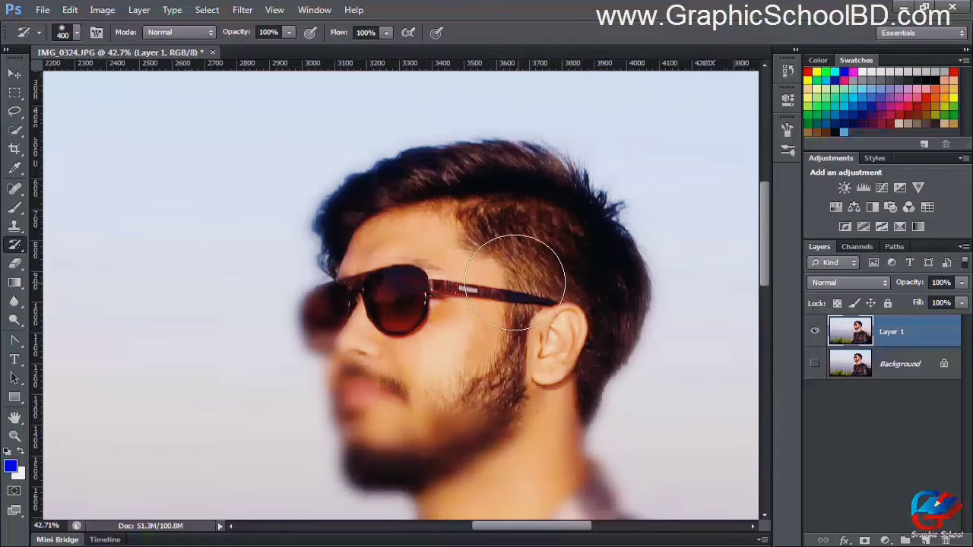
Step: Reduce the History Brush to 175 px and restore the sharp sunglasses, mouth, beard, neck and shirt collar
{"action": "key", "text": "["}
{"action": "key", "text": "["}
{"action": "key", "text": "["}
{"action": "key", "text": "["}
{"action": "mouse_move", "coordinate": [351, 306]}
{"action": "left_mouse_down"}
{"action": "mouse_move", "coordinate": [321, 327]}
{"action": "mouse_move", "coordinate": [319, 302]}
{"action": "mouse_move", "coordinate": [320, 342]}
{"action": "mouse_move", "coordinate": [359, 262]}
{"action": "mouse_move", "coordinate": [342, 223]}
{"action": "mouse_move", "coordinate": [339, 244]}
{"action": "mouse_move", "coordinate": [363, 195]}
{"action": "left_mouse_up"}
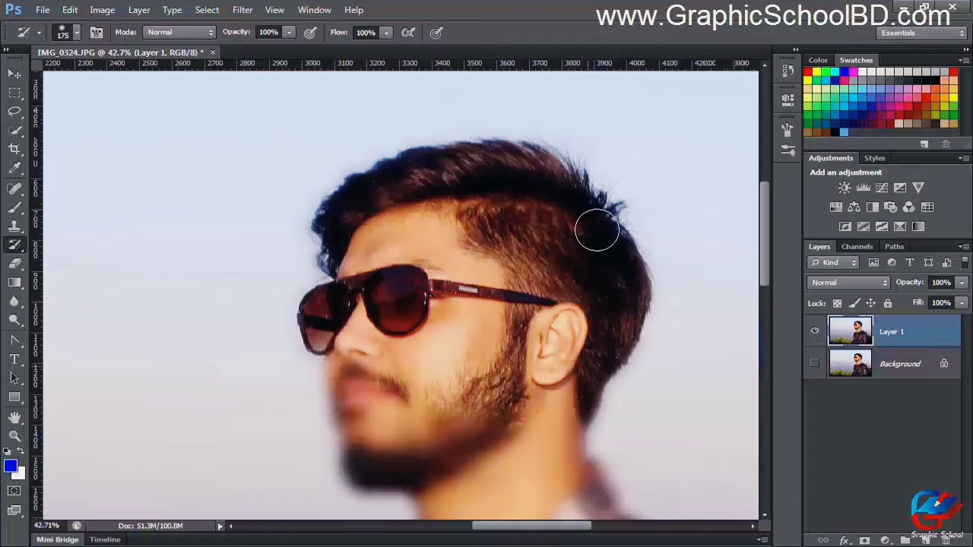
{"action": "left_click_drag", "start_coordinate": [510, 381], "coordinate": [522, 226]}
{"action": "mouse_move", "coordinate": [415, 213]}
{"action": "left_mouse_down"}
{"action": "mouse_move", "coordinate": [414, 293]}
{"action": "mouse_move", "coordinate": [368, 187]}
{"action": "mouse_move", "coordinate": [369, 247]}
{"action": "mouse_move", "coordinate": [354, 191]}
{"action": "mouse_move", "coordinate": [374, 315]}
{"action": "mouse_move", "coordinate": [364, 250]}
{"action": "mouse_move", "coordinate": [365, 286]}
{"action": "mouse_move", "coordinate": [382, 318]}
{"action": "mouse_move", "coordinate": [459, 265]}
{"action": "mouse_move", "coordinate": [470, 273]}
{"action": "mouse_move", "coordinate": [472, 304]}
{"action": "mouse_move", "coordinate": [520, 282]}
{"action": "mouse_move", "coordinate": [576, 206]}
{"action": "mouse_move", "coordinate": [568, 272]}
{"action": "mouse_move", "coordinate": [607, 349]}
{"action": "mouse_move", "coordinate": [599, 358]}
{"action": "mouse_move", "coordinate": [529, 339]}
{"action": "mouse_move", "coordinate": [529, 349]}
{"action": "mouse_move", "coordinate": [511, 315]}
{"action": "mouse_move", "coordinate": [565, 419]}
{"action": "mouse_move", "coordinate": [457, 348]}
{"action": "mouse_move", "coordinate": [448, 371]}
{"action": "mouse_move", "coordinate": [439, 370]}
{"action": "mouse_move", "coordinate": [438, 438]}
{"action": "mouse_move", "coordinate": [437, 408]}
{"action": "mouse_move", "coordinate": [492, 407]}
{"action": "left_mouse_up"}
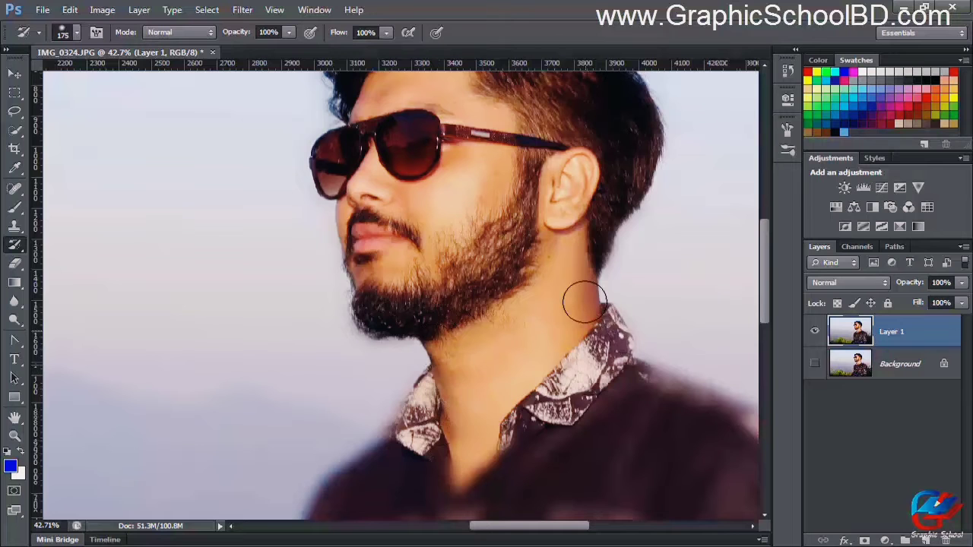
Step: Enlarge the History Brush to 700 px and paint the shirt's chest, shoulders and sleeves back into focus
{"action": "scroll", "coordinate": [537, 384], "scroll_direction": "down", "scroll_amount": 6}
{"action": "left_click_drag", "start_coordinate": [538, 384], "coordinate": [441, 231]}
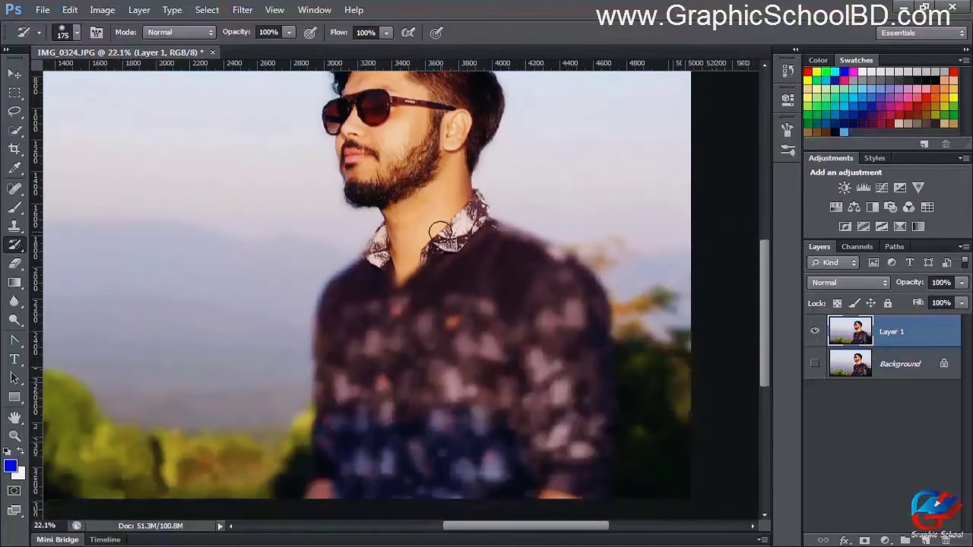
{"action": "key", "text": "bracketright"}
{"action": "key", "text": "bracketright"}
{"action": "key", "text": "bracketright"}
{"action": "key", "text": "bracketright"}
{"action": "key", "text": "bracketright"}
{"action": "key", "text": "bracketright"}
{"action": "key", "text": "bracketright"}
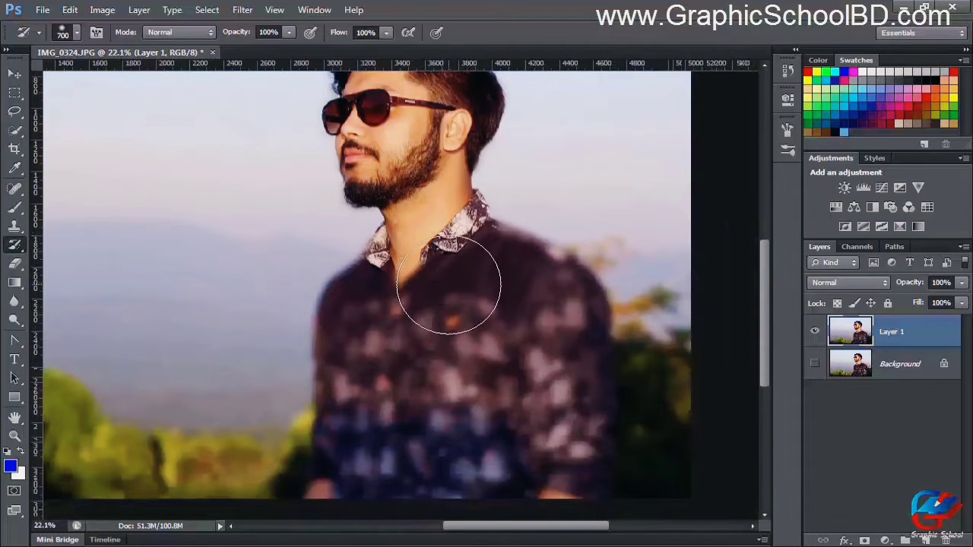
{"action": "mouse_move", "coordinate": [448, 285]}
{"action": "left_mouse_down"}
{"action": "mouse_move", "coordinate": [466, 372]}
{"action": "mouse_move", "coordinate": [470, 277]}
{"action": "mouse_move", "coordinate": [461, 285]}
{"action": "mouse_move", "coordinate": [483, 270]}
{"action": "mouse_move", "coordinate": [470, 241]}
{"action": "mouse_move", "coordinate": [520, 259]}
{"action": "mouse_move", "coordinate": [483, 247]}
{"action": "mouse_move", "coordinate": [535, 291]}
{"action": "mouse_move", "coordinate": [540, 279]}
{"action": "mouse_move", "coordinate": [524, 264]}
{"action": "mouse_move", "coordinate": [542, 270]}
{"action": "mouse_move", "coordinate": [559, 289]}
{"action": "mouse_move", "coordinate": [559, 416]}
{"action": "mouse_move", "coordinate": [555, 286]}
{"action": "mouse_move", "coordinate": [576, 315]}
{"action": "mouse_move", "coordinate": [570, 447]}
{"action": "mouse_move", "coordinate": [539, 449]}
{"action": "left_mouse_up"}
Step: Reduce the History Brush to 200 px and restore the sharp outer edges of the man's shoulder, sleeves and cuffs
{"action": "key", "text": "bracketleft"}
{"action": "key", "text": "bracketleft"}
{"action": "key", "text": "bracketleft"}
{"action": "key", "text": "bracketleft"}
{"action": "key", "text": "bracketleft"}
{"action": "key", "text": "bracketleft"}
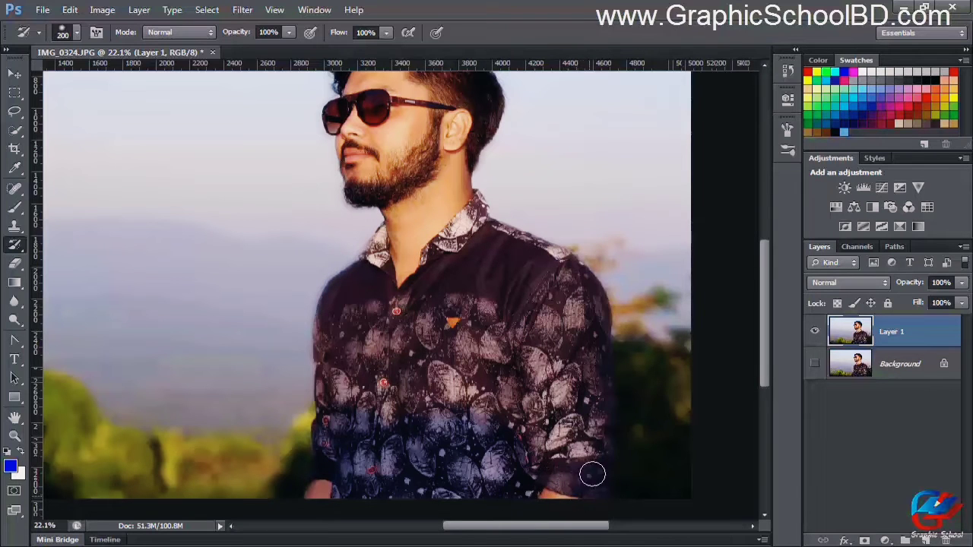
{"action": "mouse_move", "coordinate": [331, 287]}
{"action": "left_mouse_down"}
{"action": "mouse_move", "coordinate": [320, 324]}
{"action": "mouse_move", "coordinate": [321, 442]}
{"action": "left_mouse_up"}
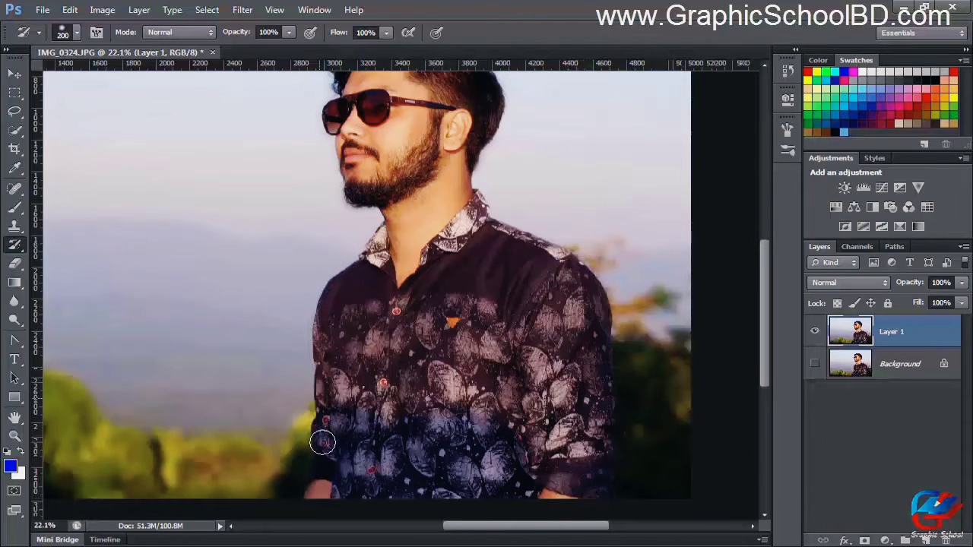
Step: Compare the blurred result with the original by toggling layer visibility, leaving both Layer 1 and Background shown
{"action": "key", "text": "space"}
{"action": "scroll", "coordinate": [410, 176], "scroll_direction": "down", "scroll_amount": 2}
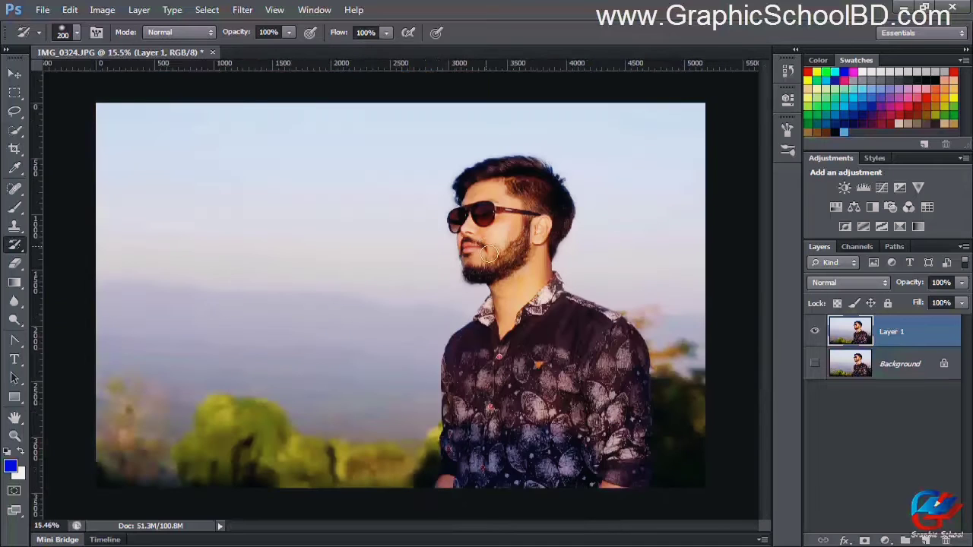
{"action": "scroll", "coordinate": [427, 299], "scroll_direction": "down", "scroll_amount": 2}
{"action": "scroll", "coordinate": [456, 315], "scroll_direction": "up", "scroll_amount": 2}
{"action": "scroll", "coordinate": [470, 322], "scroll_direction": "down", "scroll_amount": 1}
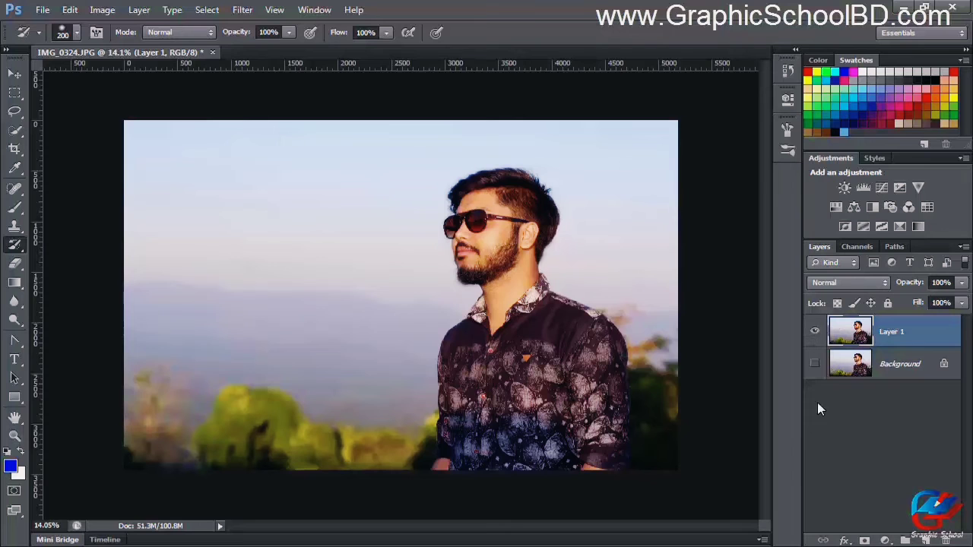
{"action": "left_click", "coordinate": [814, 332]}
{"action": "left_click", "coordinate": [814, 332]}
{"action": "left_click", "coordinate": [814, 332]}
{"action": "left_click", "coordinate": [814, 332]}
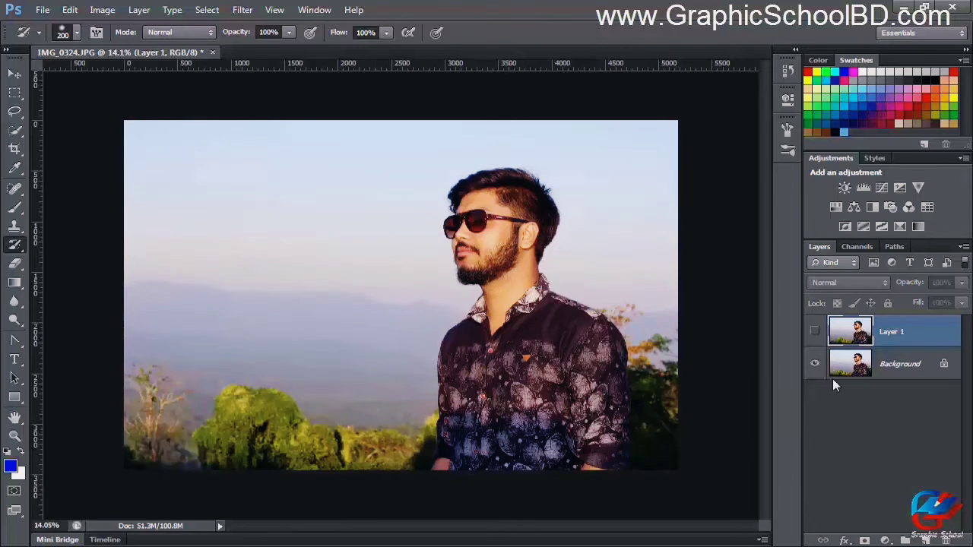
{"action": "left_click", "coordinate": [814, 330]}
{"action": "left_click", "coordinate": [815, 330]}
{"action": "left_click", "coordinate": [815, 330]}
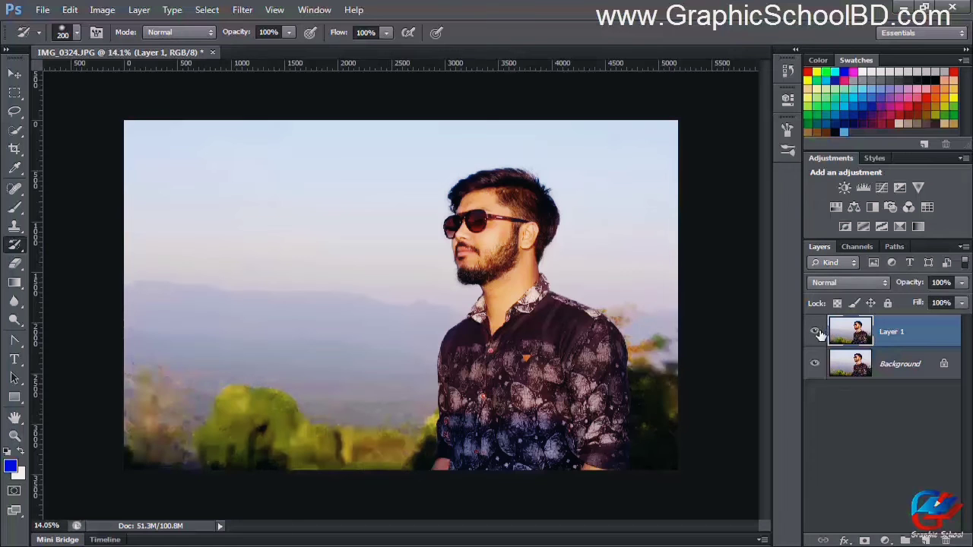
Step: Display the document's history states
{"action": "scroll", "coordinate": [548, 238], "scroll_direction": "up", "scroll_amount": 1}
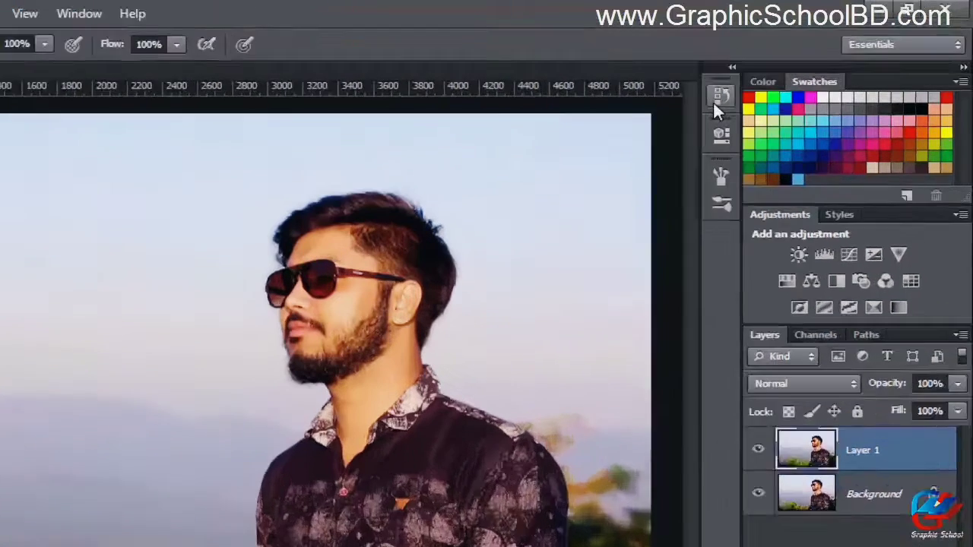
{"action": "left_click", "coordinate": [787, 71]}
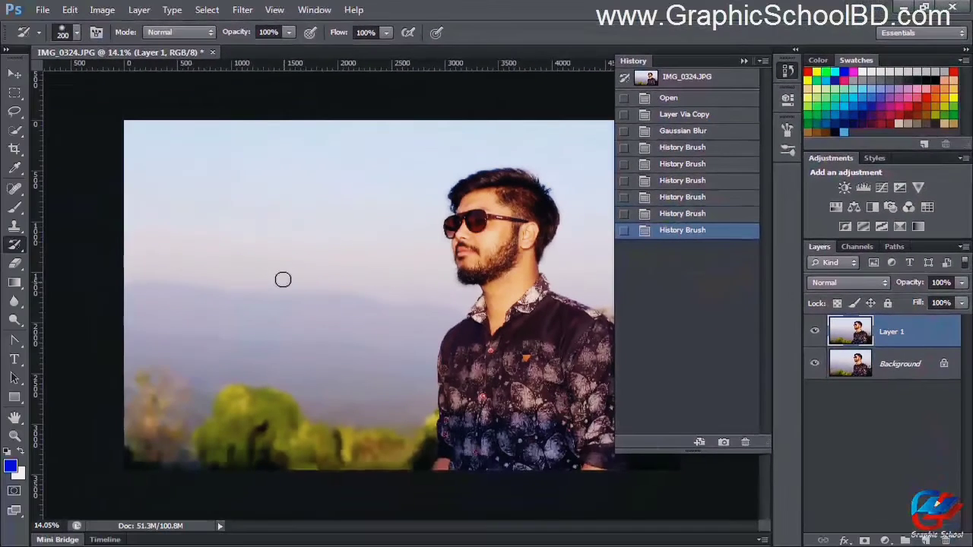
Step: Save a JPEG copy named "work done" on the Desktop with quality 9 and the Baseline ("Standard") option
{"action": "key", "text": "ctrl+shift+s"}
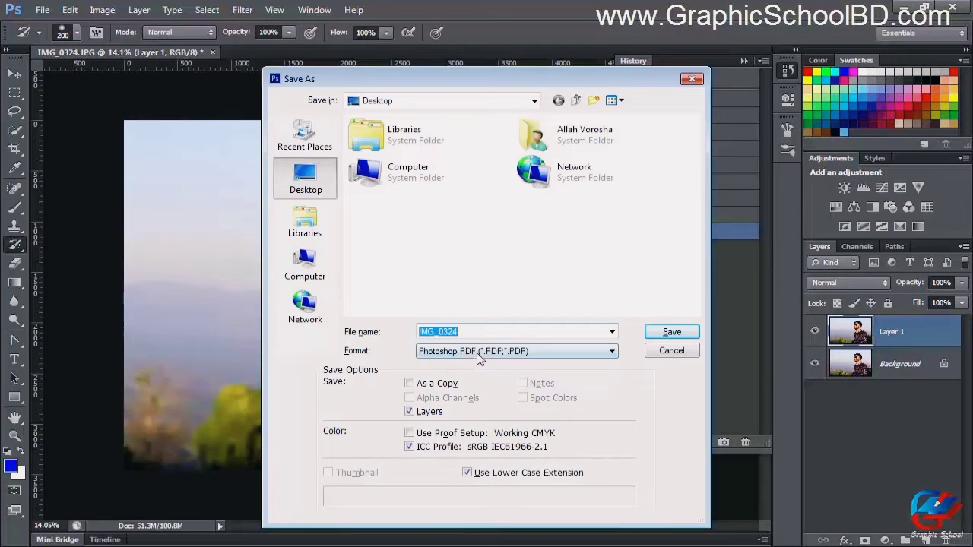
{"action": "left_click", "coordinate": [501, 351]}
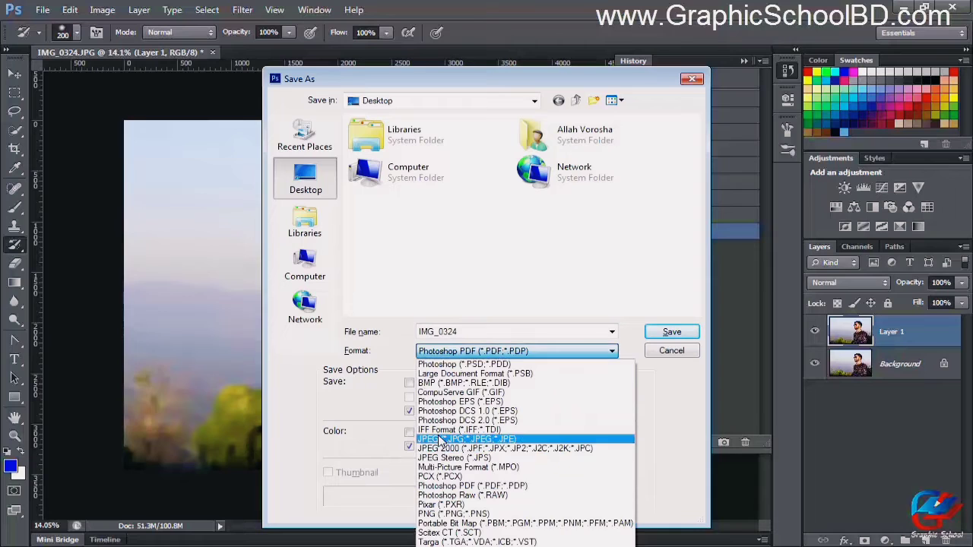
{"action": "left_click", "coordinate": [456, 447]}
{"action": "left_click", "coordinate": [477, 335]}
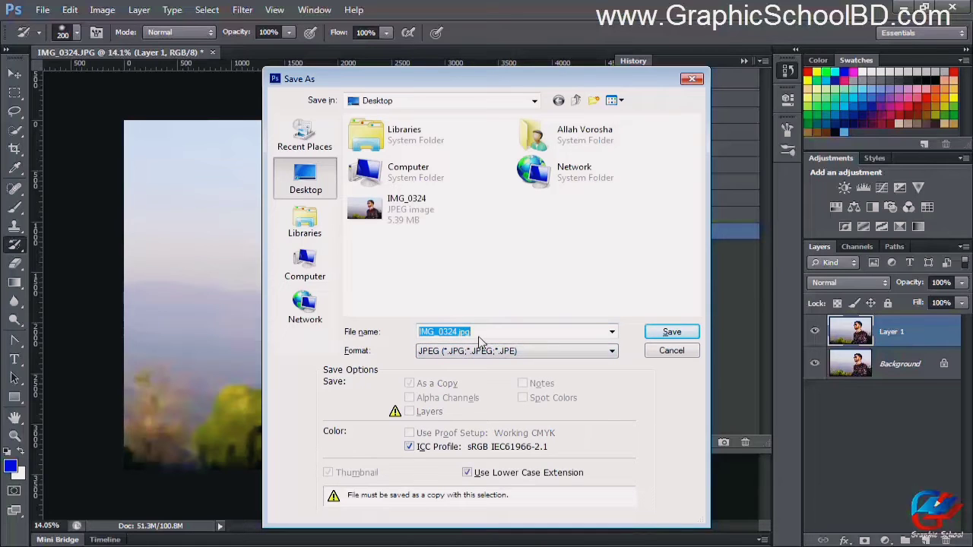
{"action": "type", "text": "work done"}
{"action": "key", "text": "Return"}
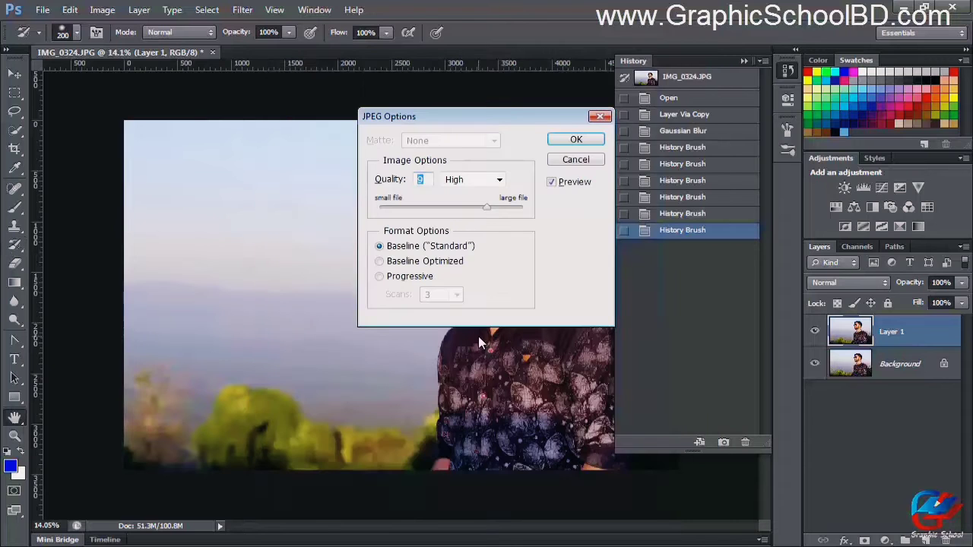
{"action": "key", "text": "Return"}
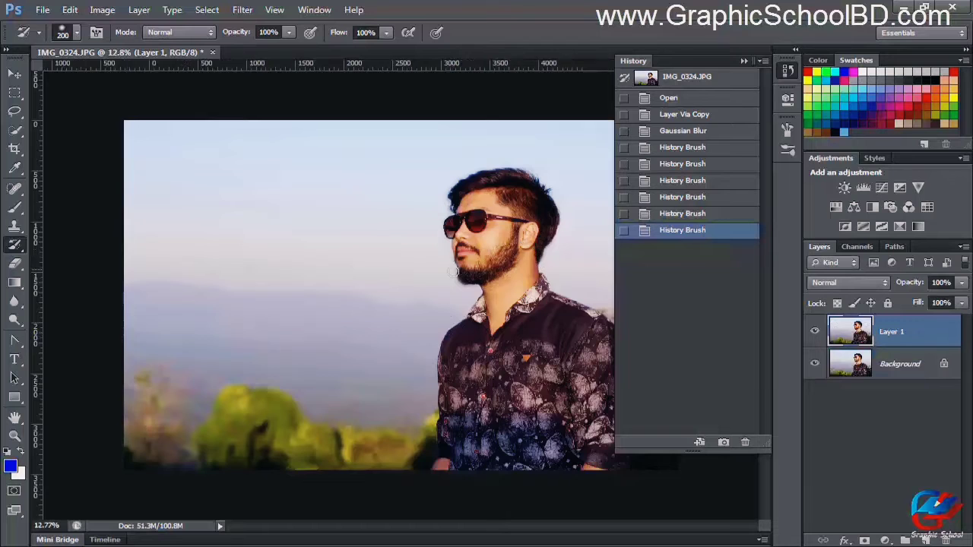
{"action": "scroll", "coordinate": [452, 272], "scroll_direction": "up", "scroll_amount": 1}
{"action": "key", "text": "ctrl+shift+s"}
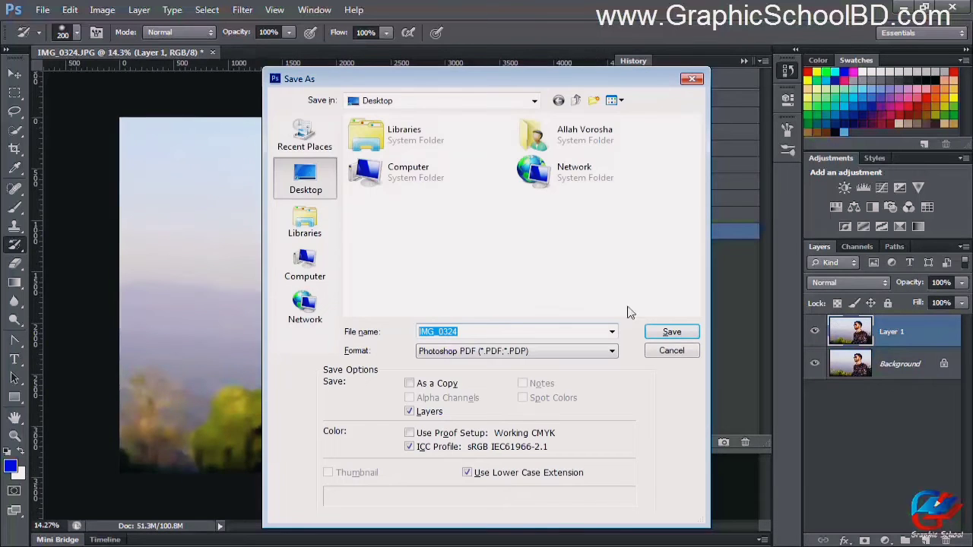
{"action": "left_click", "coordinate": [672, 349]}
Step: Save another JPEG copy on the Desktop under the name "fdfsfs", accepting the default JPEG options
{"action": "left_click", "coordinate": [35, 9]}
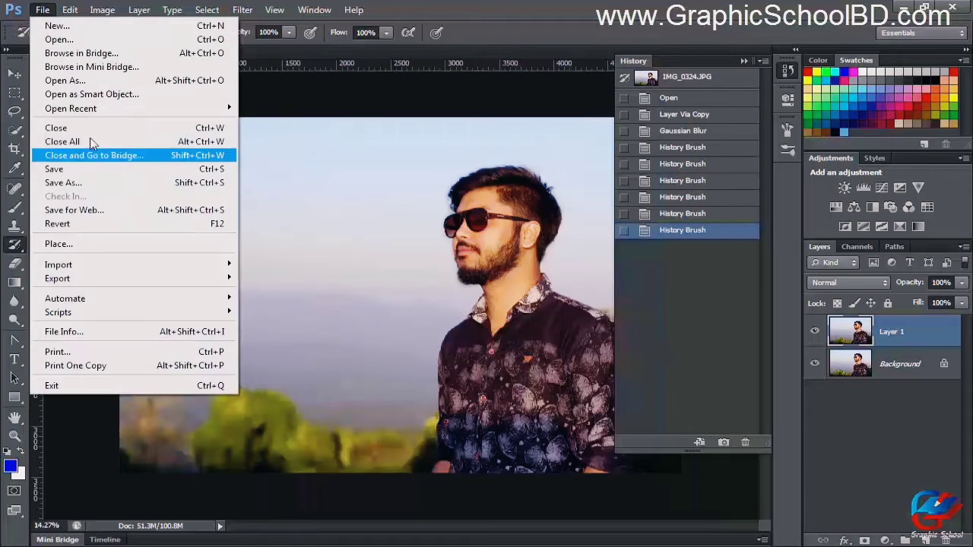
{"action": "left_click", "coordinate": [63, 182]}
{"action": "left_click", "coordinate": [499, 332]}
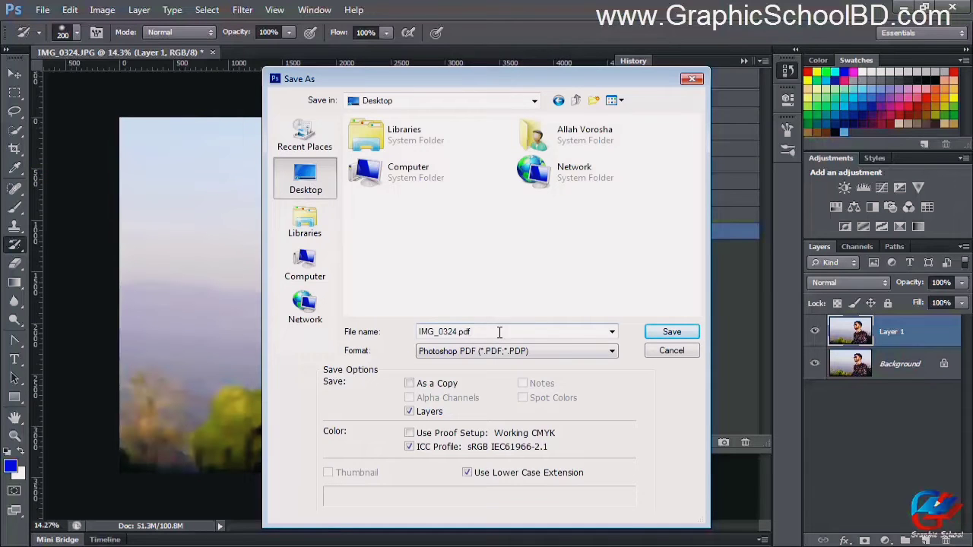
{"action": "left_click", "coordinate": [523, 352]}
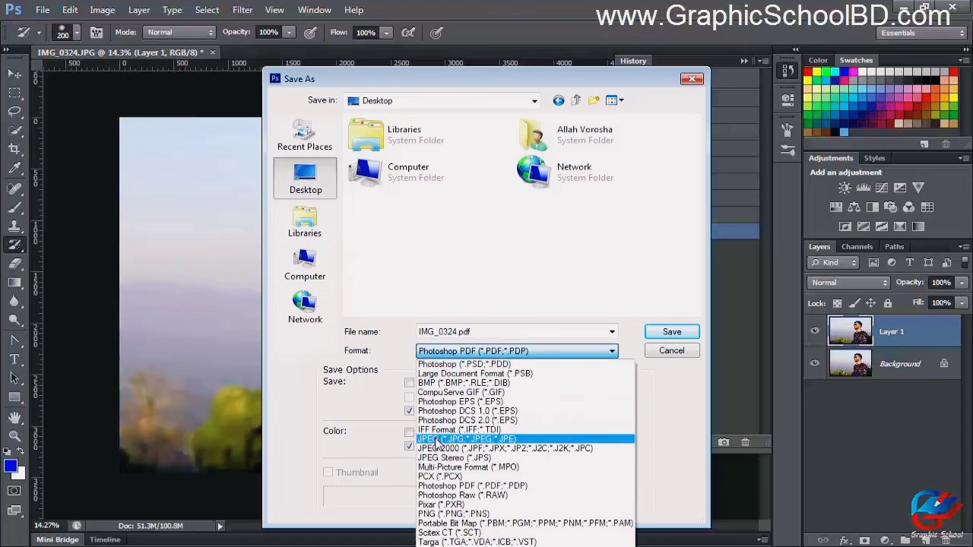
{"action": "left_click", "coordinate": [486, 443]}
{"action": "double_click", "coordinate": [475, 332]}
{"action": "type", "text": "hfhfs"}
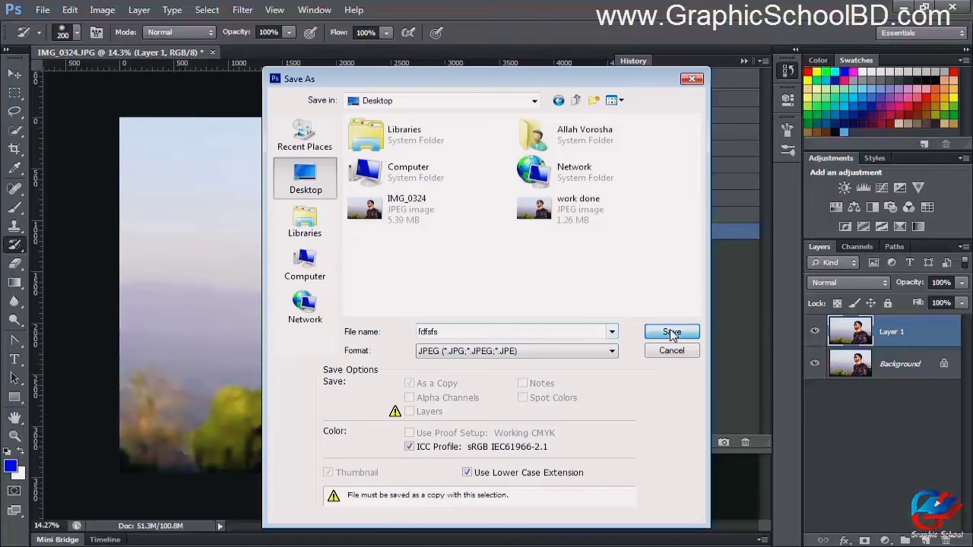
{"action": "left_click", "coordinate": [671, 333]}
{"action": "left_click", "coordinate": [567, 142]}
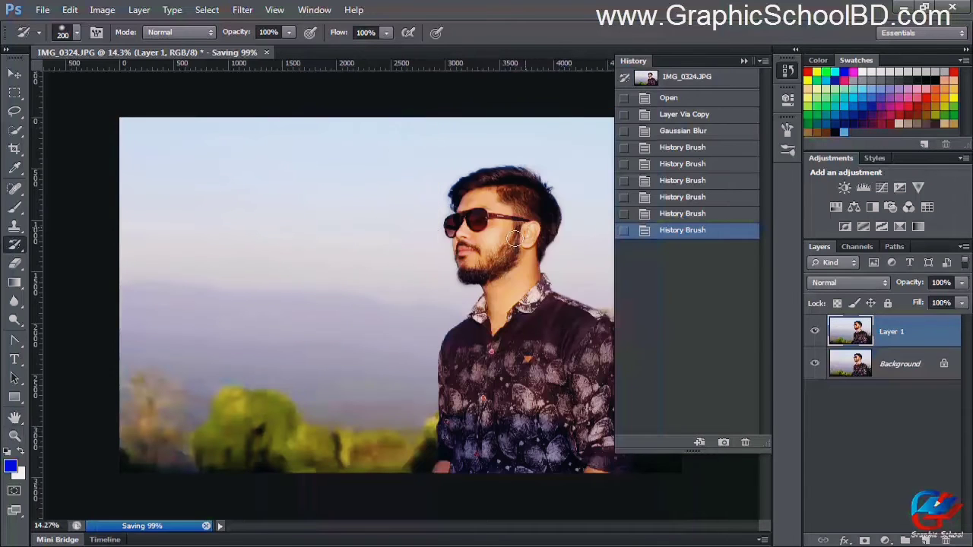
Step: Set the second-to-last History Brush state as the brush source and paint a single dab over the background hills
{"action": "scroll", "coordinate": [549, 246], "scroll_direction": "down", "scroll_amount": 2}
{"action": "scroll", "coordinate": [550, 245], "scroll_direction": "up", "scroll_amount": 1}
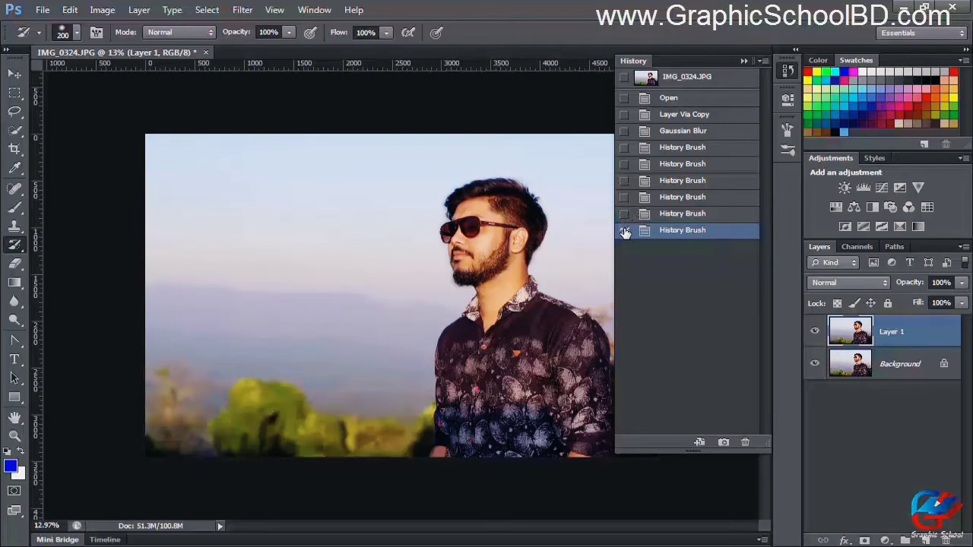
{"action": "scroll", "coordinate": [339, 272], "scroll_direction": "up", "scroll_amount": 2}
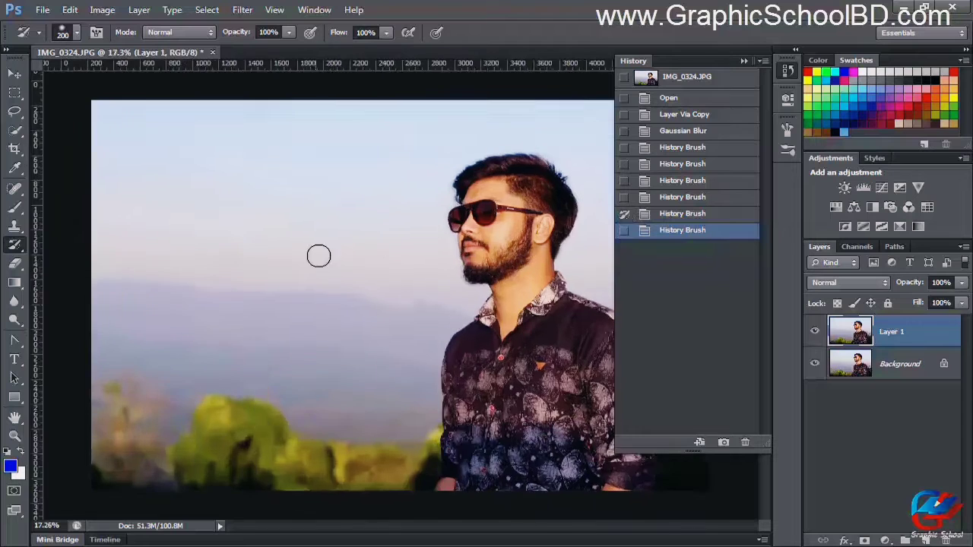
{"action": "scroll", "coordinate": [317, 257], "scroll_direction": "down", "scroll_amount": 1}
{"action": "scroll", "coordinate": [427, 223], "scroll_direction": "up", "scroll_amount": 1}
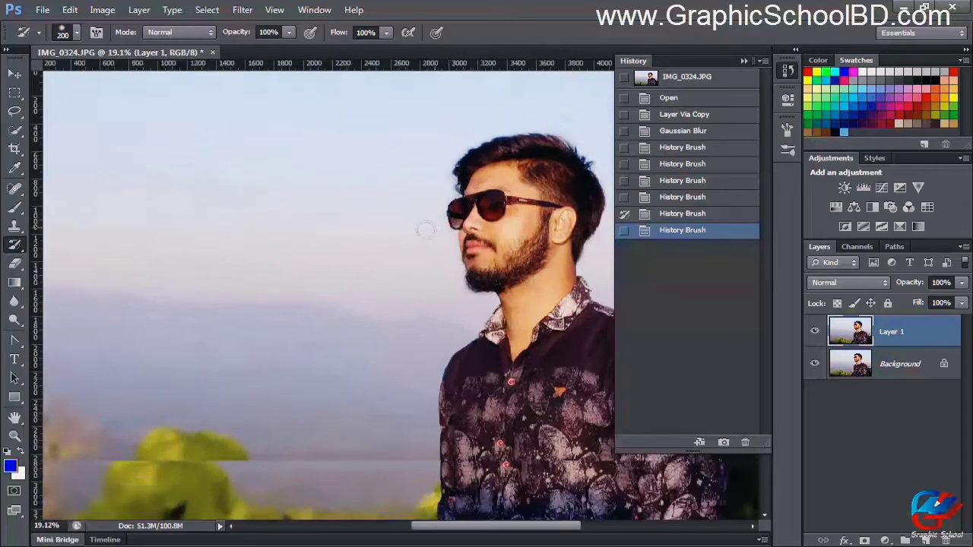
{"action": "scroll", "coordinate": [402, 206], "scroll_direction": "down", "scroll_amount": 1}
{"action": "scroll", "coordinate": [390, 198], "scroll_direction": "up", "scroll_amount": 1}
{"action": "scroll", "coordinate": [384, 205], "scroll_direction": "down", "scroll_amount": 1}
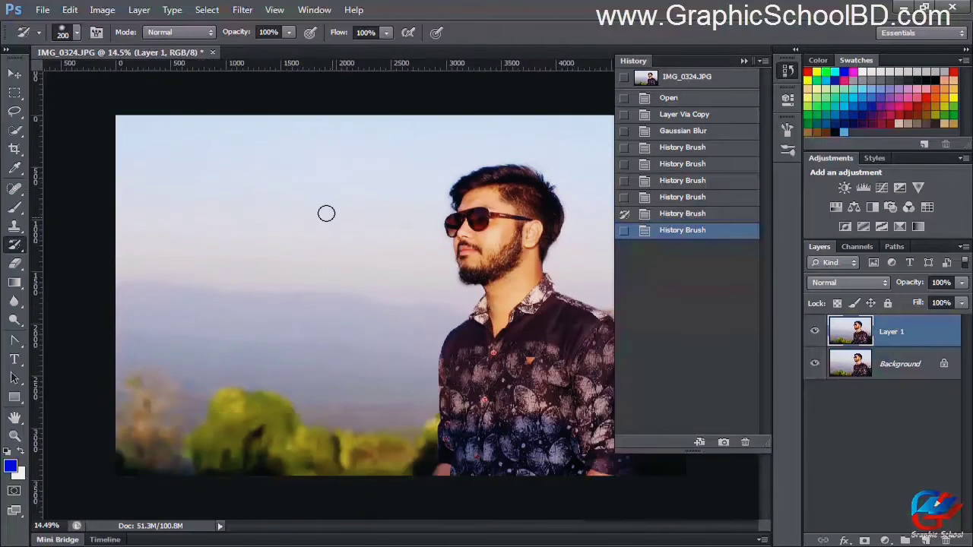
{"action": "left_click", "coordinate": [314, 316]}
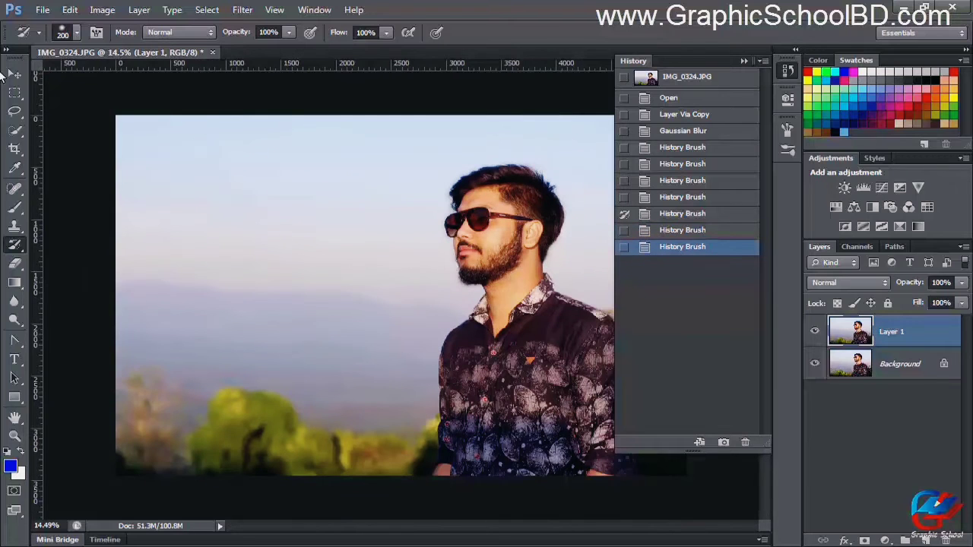
Step: Paint a short curved blue stroke in the sky with the 90 px Brush tool, and undo it
{"action": "left_click", "coordinate": [14, 263]}
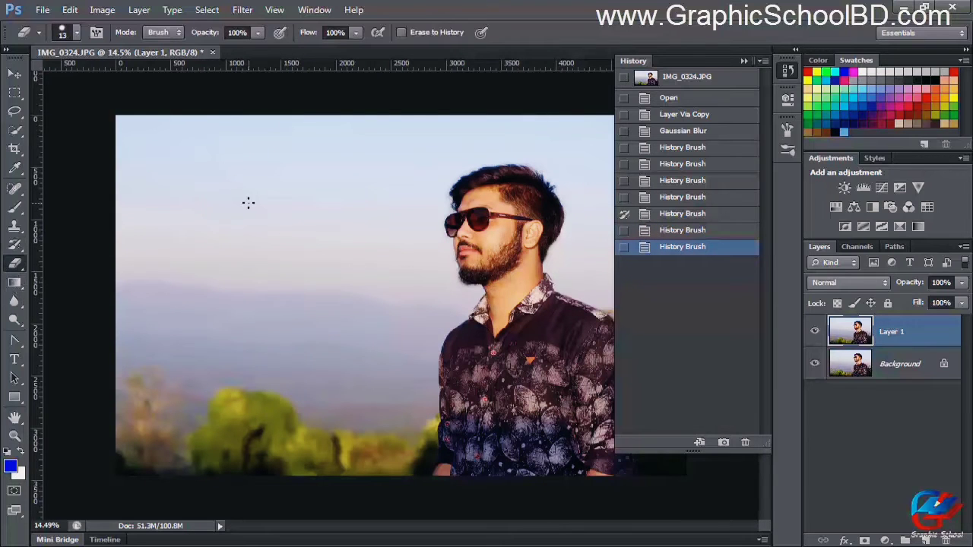
{"action": "left_click", "coordinate": [13, 188]}
{"action": "left_click", "coordinate": [14, 207]}
{"action": "left_click", "coordinate": [73, 203]}
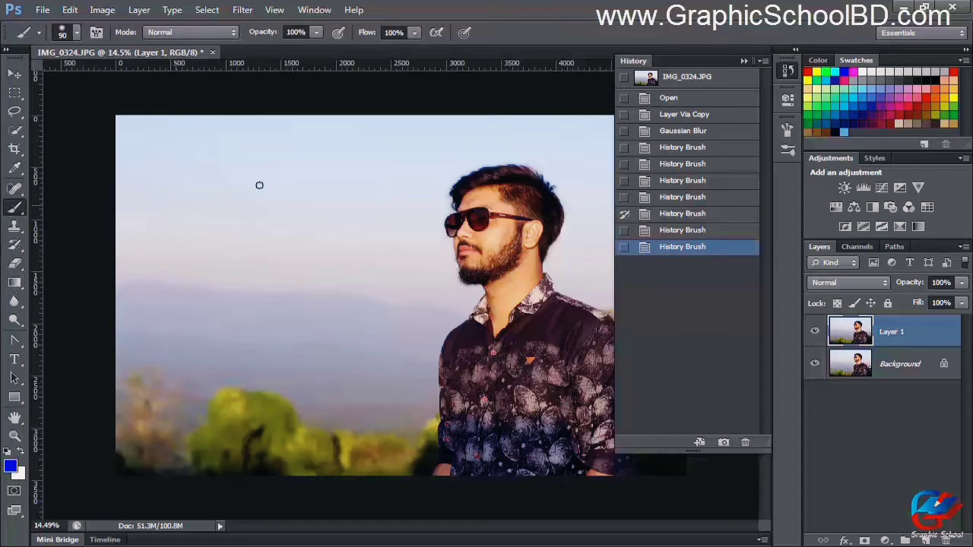
{"action": "mouse_move", "coordinate": [299, 174]}
{"action": "left_mouse_down"}
{"action": "mouse_move", "coordinate": [266, 254]}
{"action": "mouse_move", "coordinate": [274, 262]}
{"action": "left_mouse_up"}
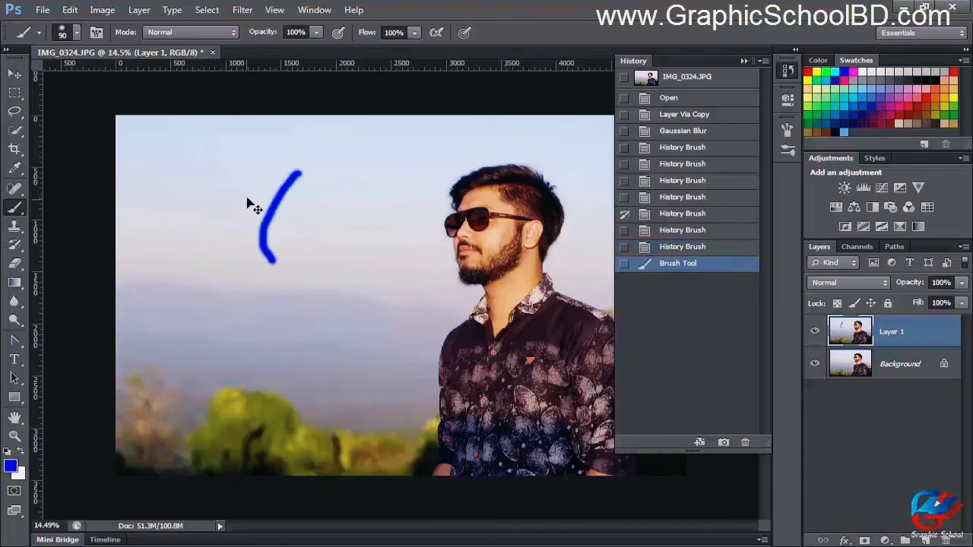
{"action": "key", "text": "ctrl+z"}
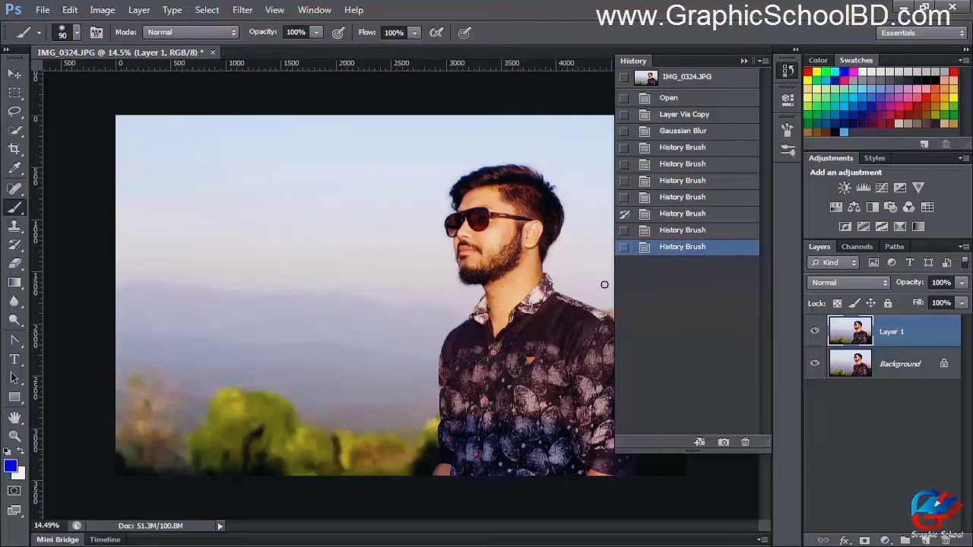
{"action": "scroll", "coordinate": [439, 241], "scroll_direction": "down", "scroll_amount": 2}
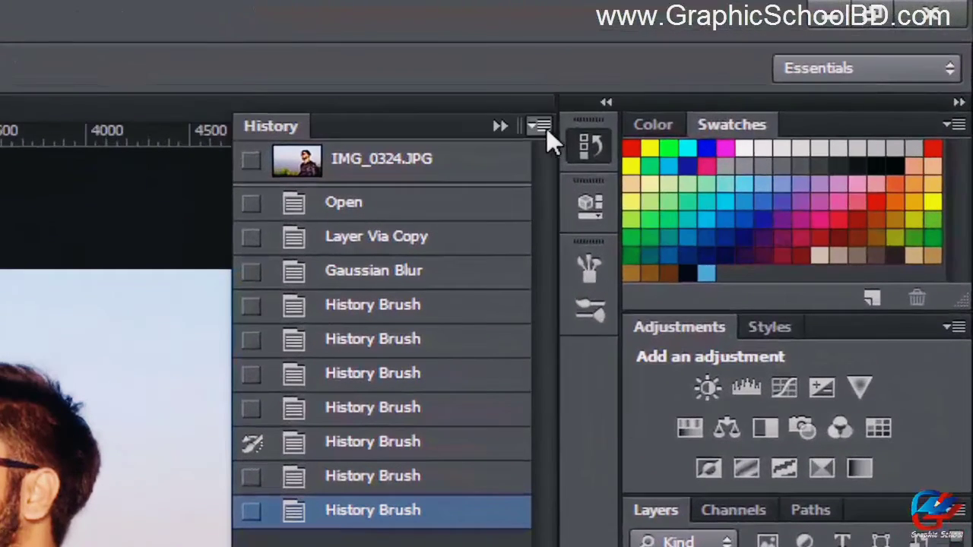
{"action": "left_click", "coordinate": [763, 61]}
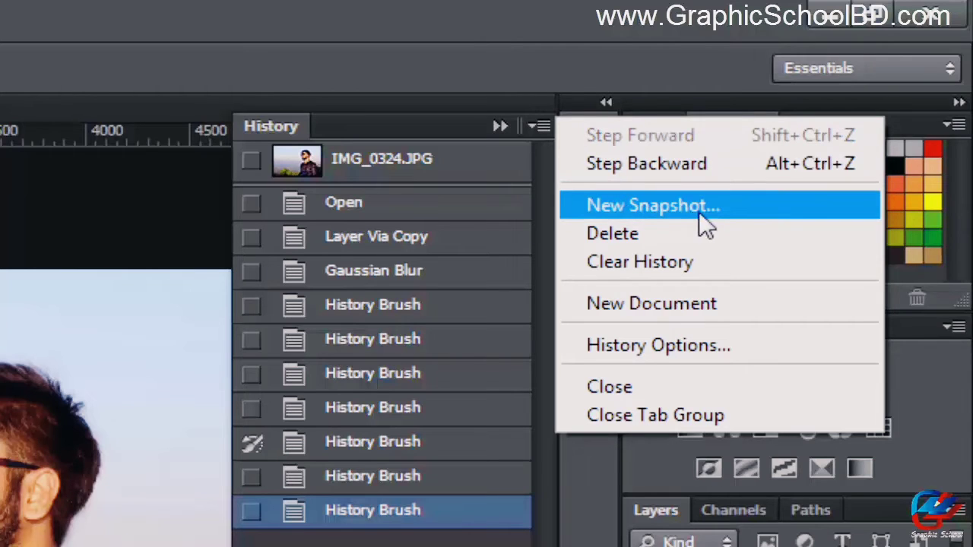
{"action": "left_click", "coordinate": [446, 130]}
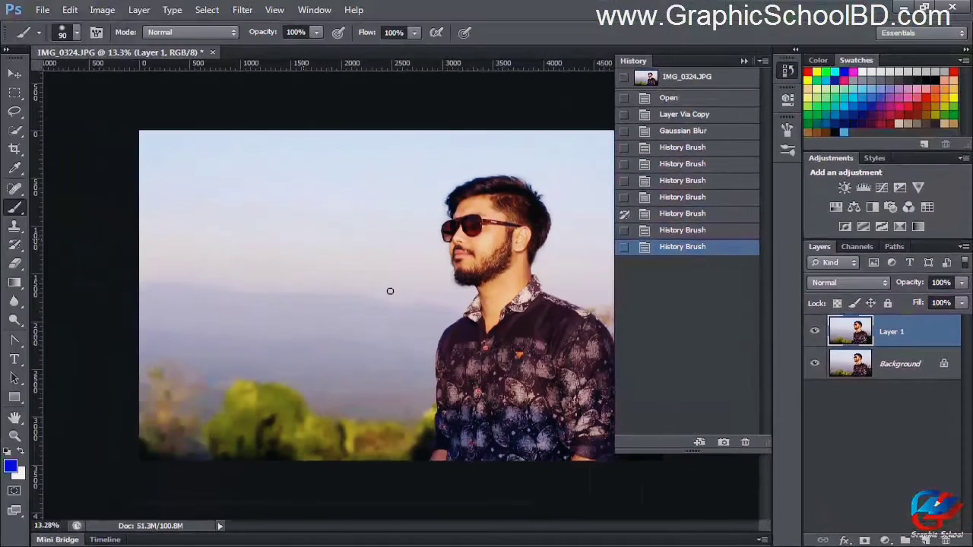
Step: Create a new snapshot of the current image state and select it in the history
{"action": "left_click", "coordinate": [726, 444]}
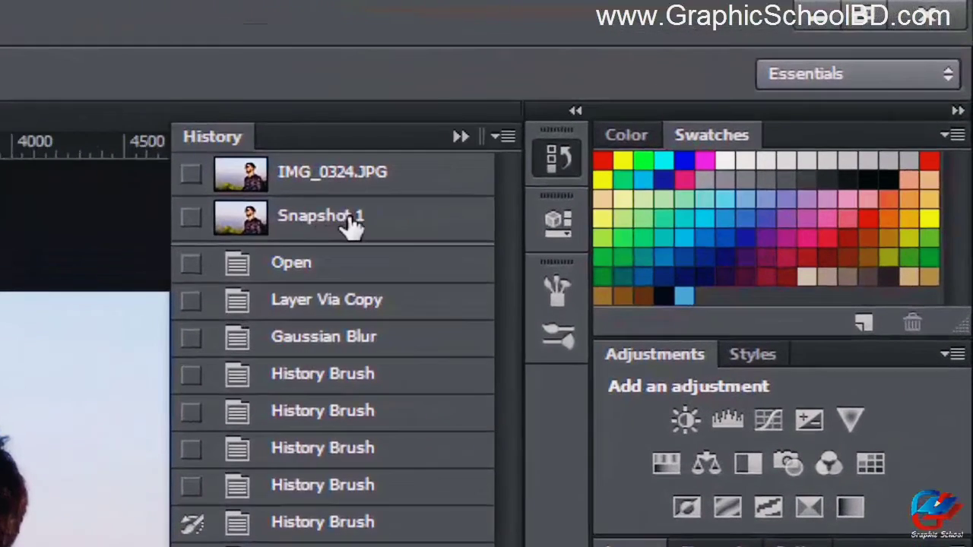
{"action": "left_click", "coordinate": [350, 221]}
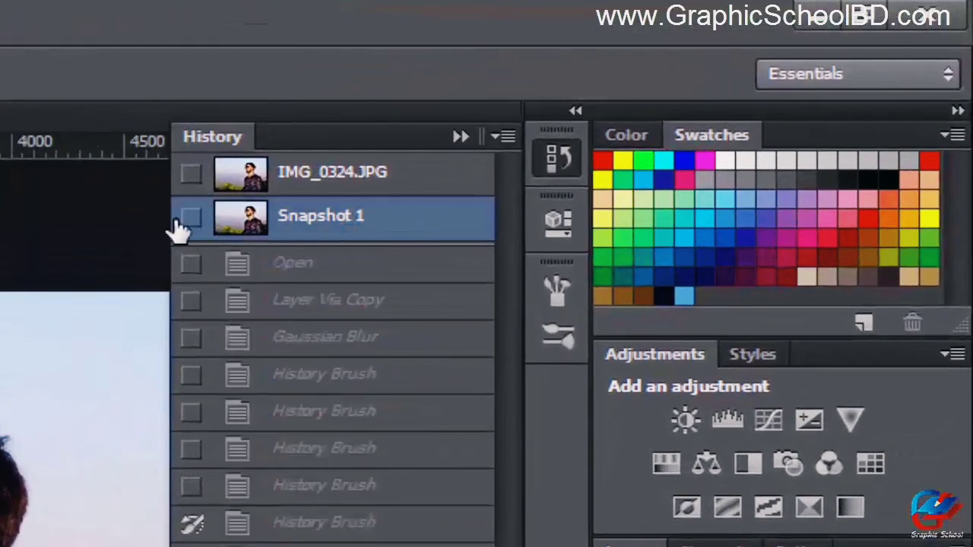
Step: Set the Open state as the History Brush source, step through several earlier states, and return to the last History Brush state
{"action": "left_click", "coordinate": [190, 220]}
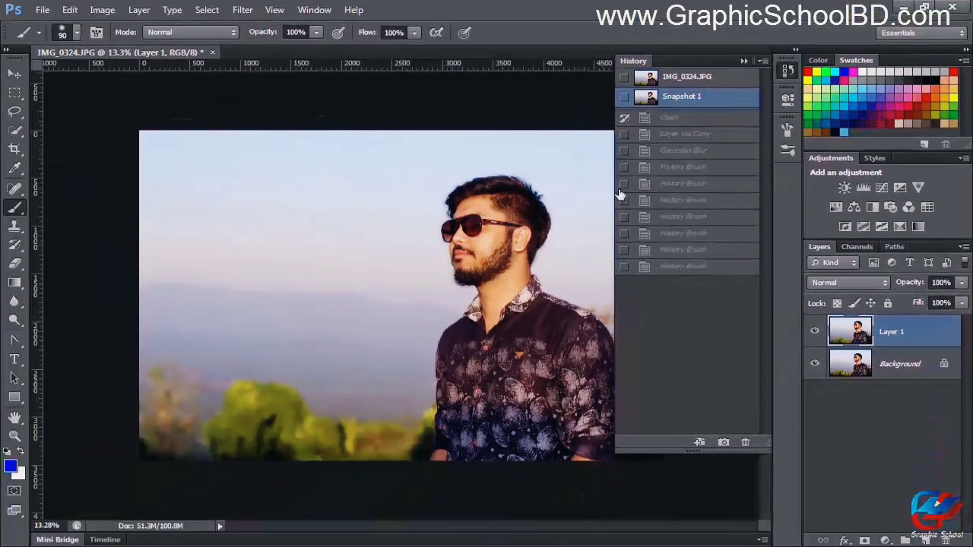
{"action": "left_click", "coordinate": [683, 217]}
{"action": "left_click", "coordinate": [682, 149]}
{"action": "left_click", "coordinate": [688, 233]}
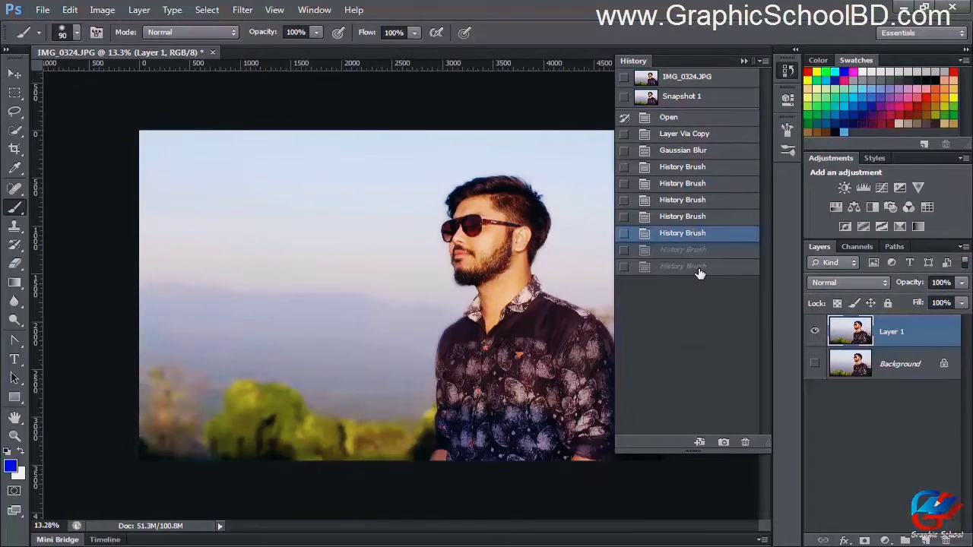
{"action": "left_click", "coordinate": [683, 266]}
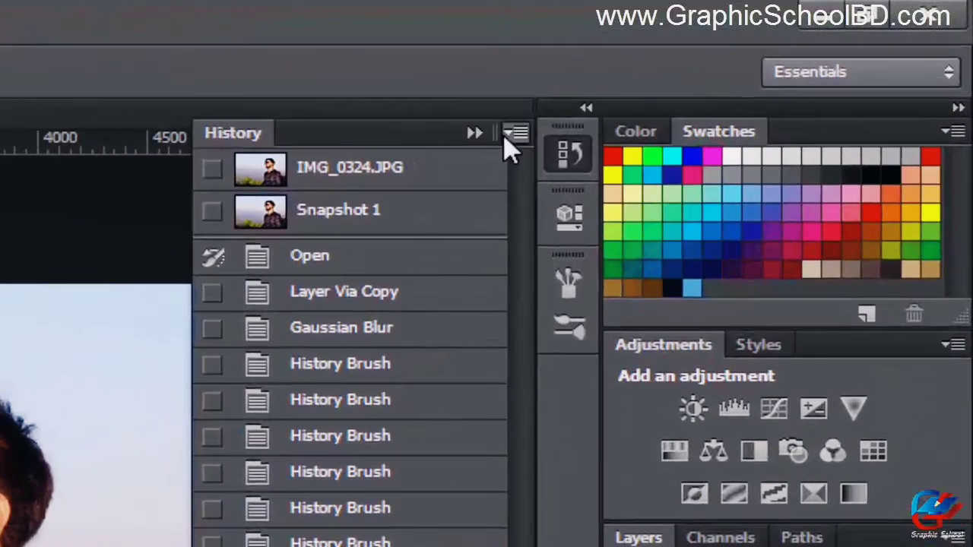
Step: Delete the last two History Brush states from the history one after the other
{"action": "left_click", "coordinate": [763, 61]}
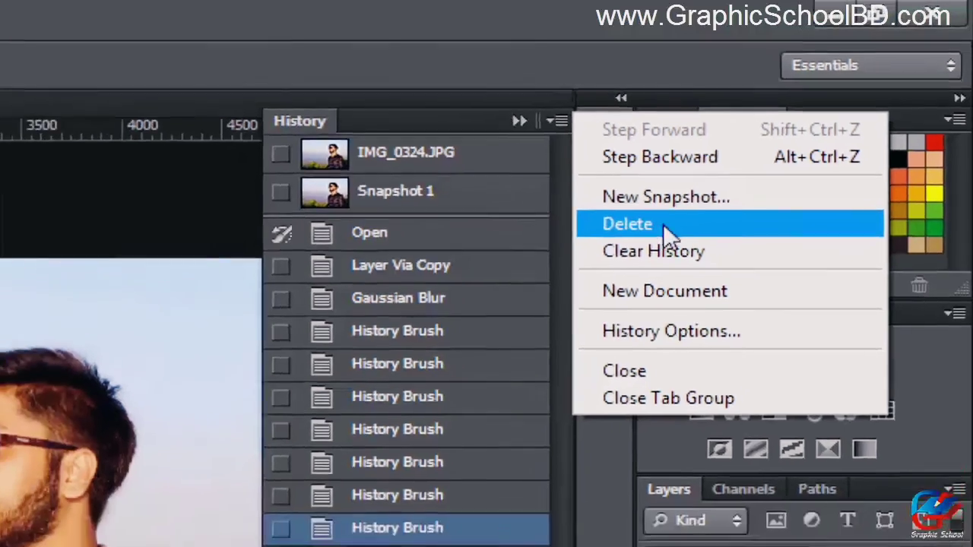
{"action": "left_click", "coordinate": [663, 223]}
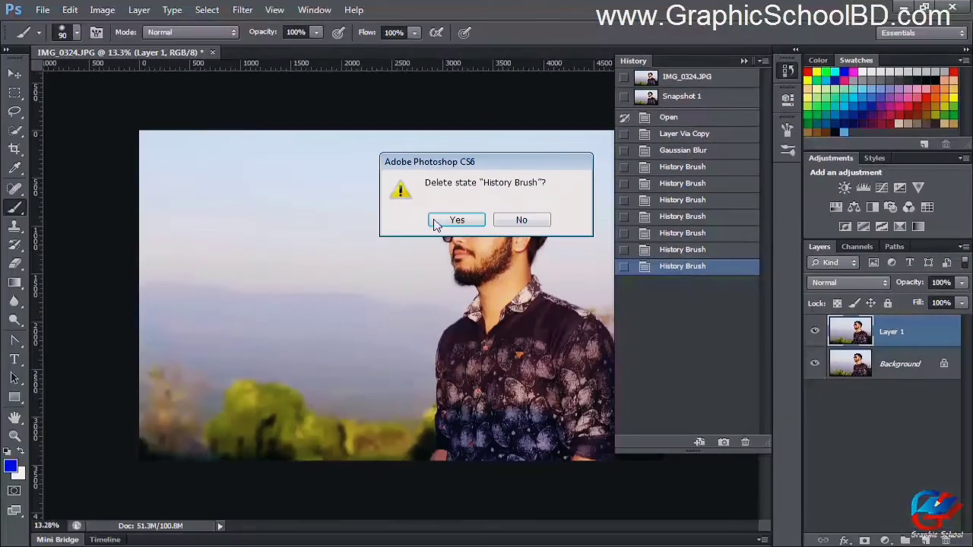
{"action": "left_click", "coordinate": [456, 341]}
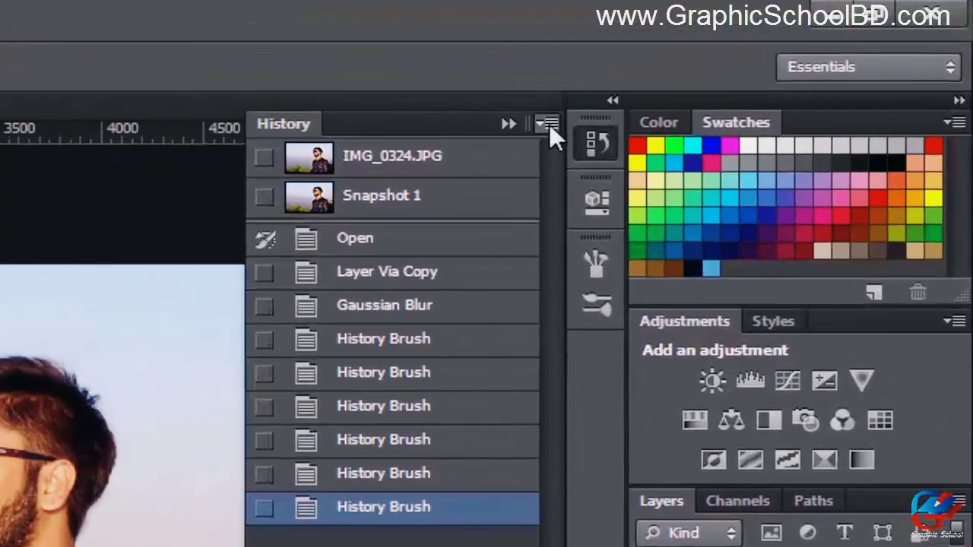
{"action": "left_click", "coordinate": [549, 124]}
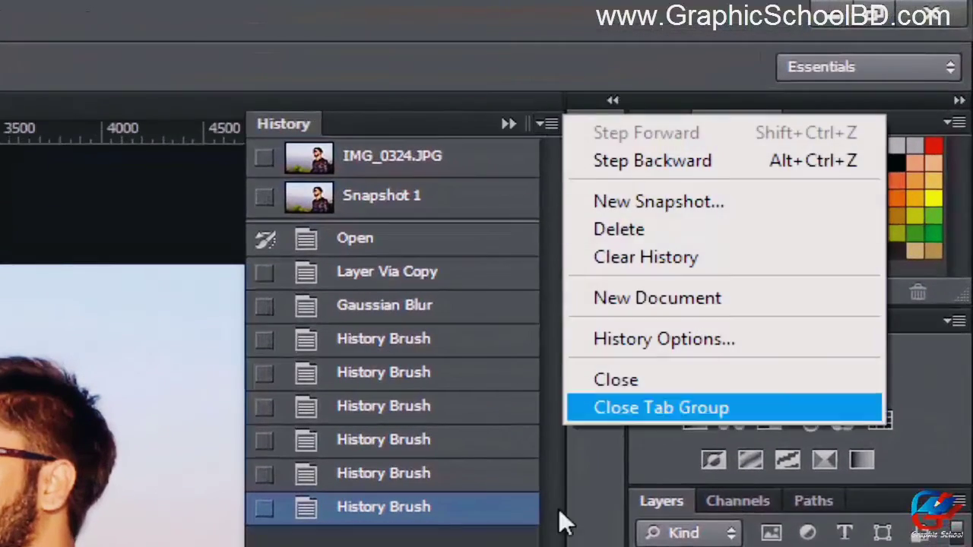
{"action": "left_click", "coordinate": [560, 517]}
{"action": "left_click_drag", "start_coordinate": [410, 514], "coordinate": [498, 546]}
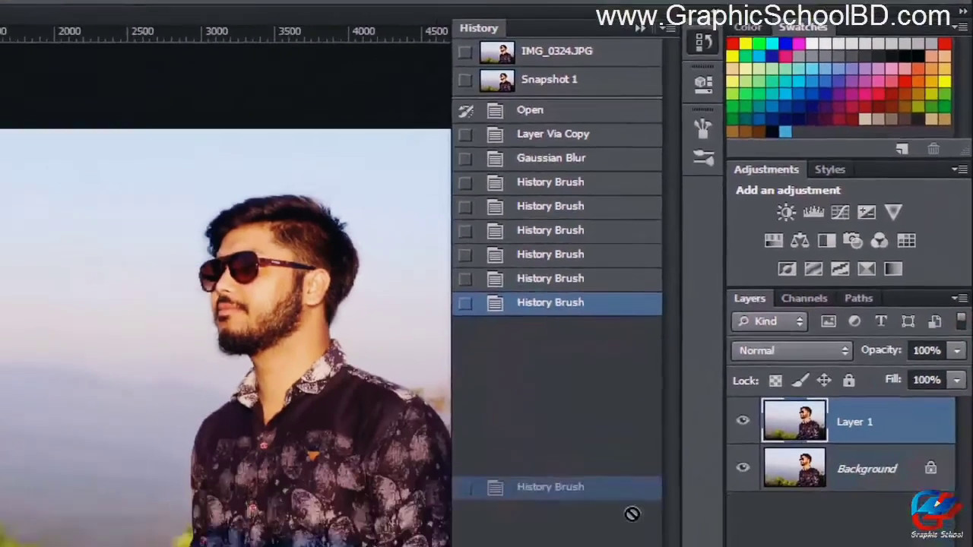
{"action": "left_click_drag", "start_coordinate": [632, 514], "coordinate": [642, 546]}
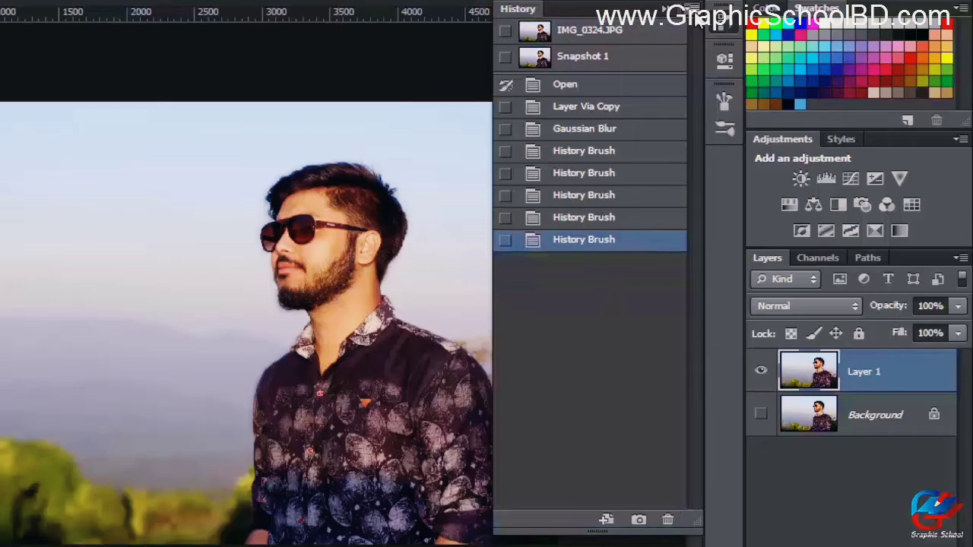
Step: Create a new document from the current state, paint a diagonal blue stroke across its sky, and duplicate that state into another document
{"action": "left_click", "coordinate": [693, 9]}
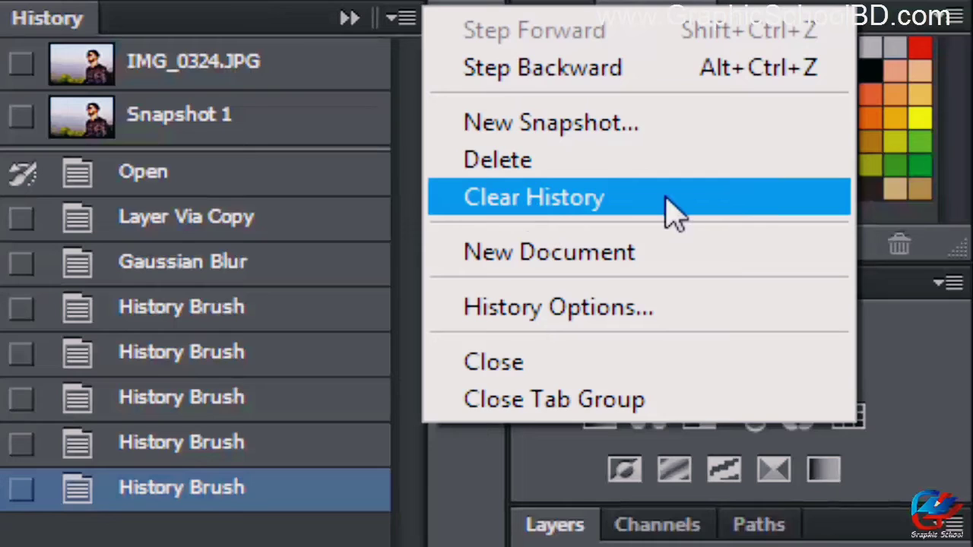
{"action": "left_click", "coordinate": [525, 255]}
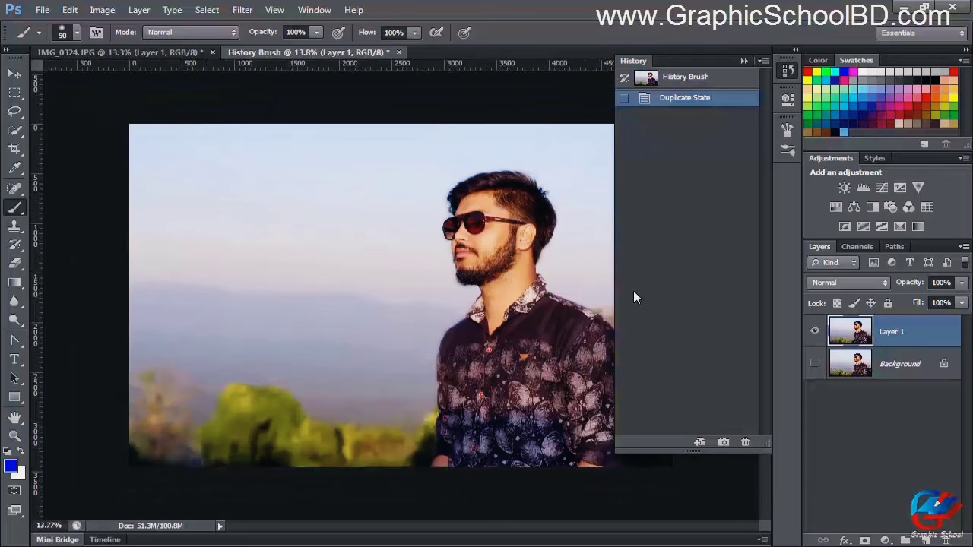
{"action": "left_click_drag", "start_coordinate": [319, 228], "coordinate": [446, 325]}
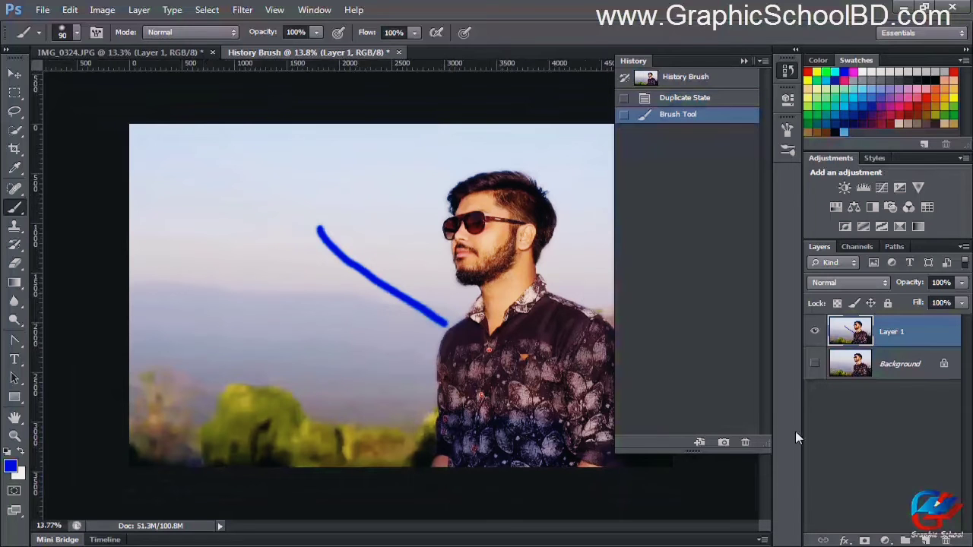
{"action": "left_click", "coordinate": [699, 441]}
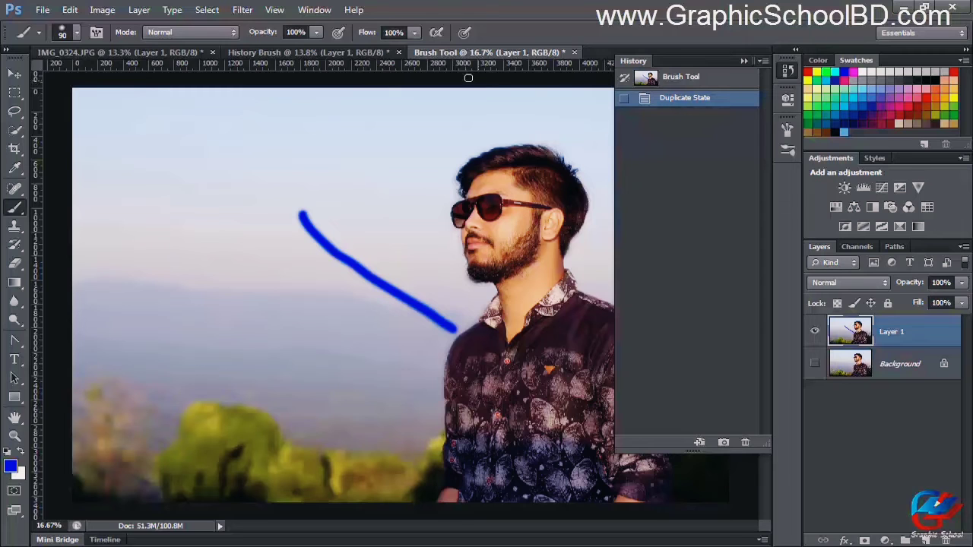
Step: View the three open documents in turn and close both duplicates without saving their changes
{"action": "left_click", "coordinate": [83, 54]}
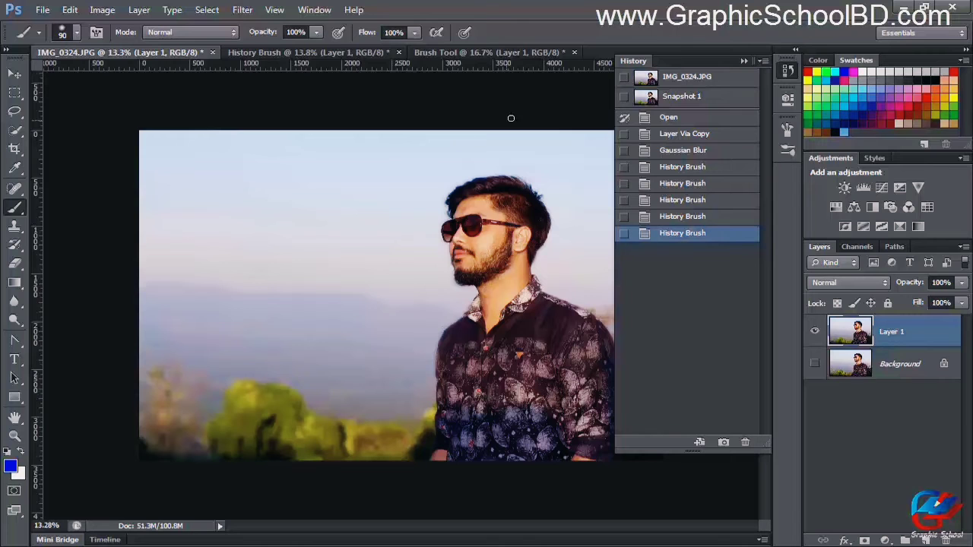
{"action": "left_click", "coordinate": [348, 49]}
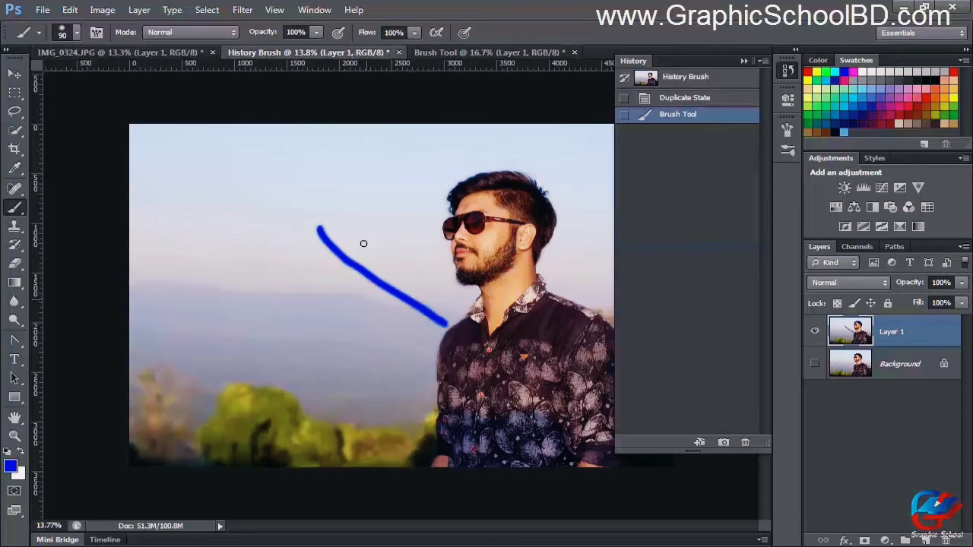
{"action": "left_click", "coordinate": [473, 49]}
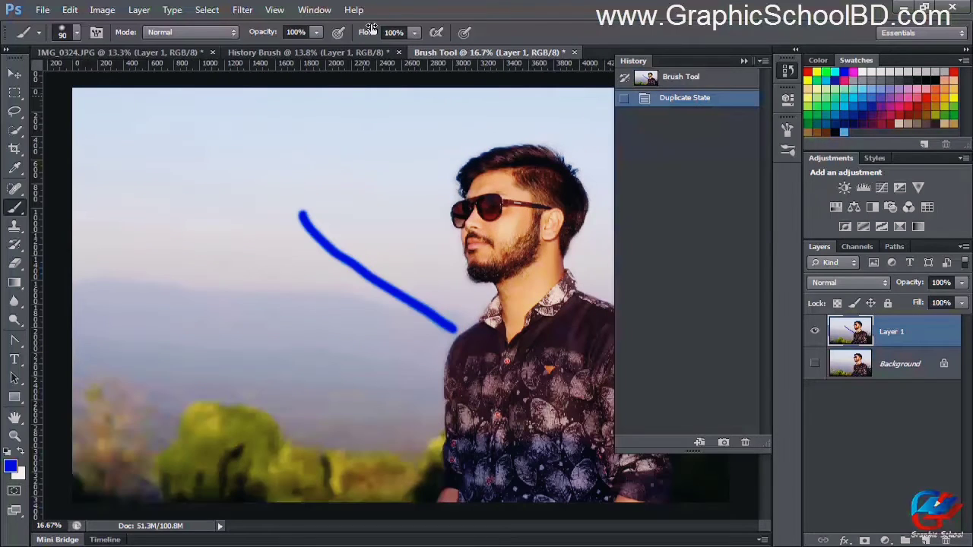
{"action": "left_click", "coordinate": [398, 51]}
{"action": "left_click", "coordinate": [521, 219]}
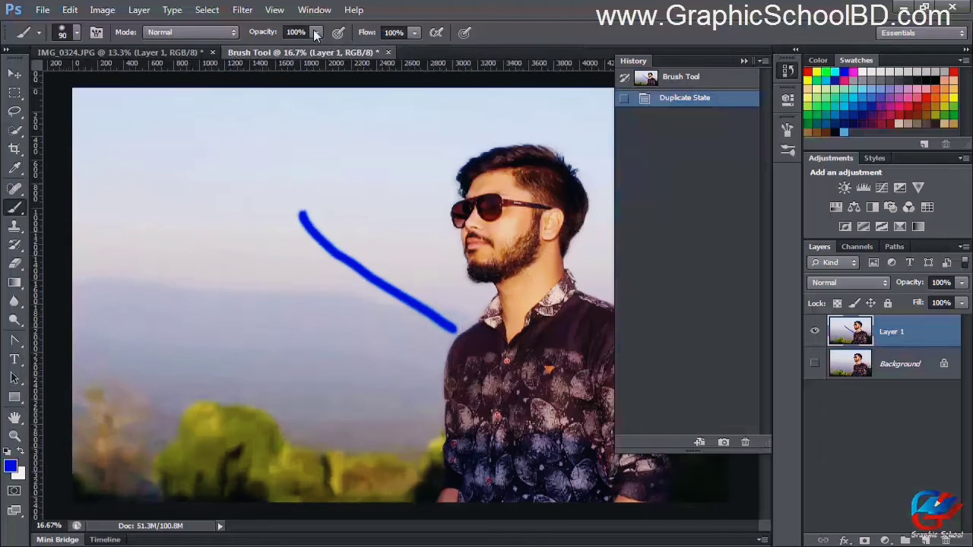
{"action": "left_click", "coordinate": [387, 52]}
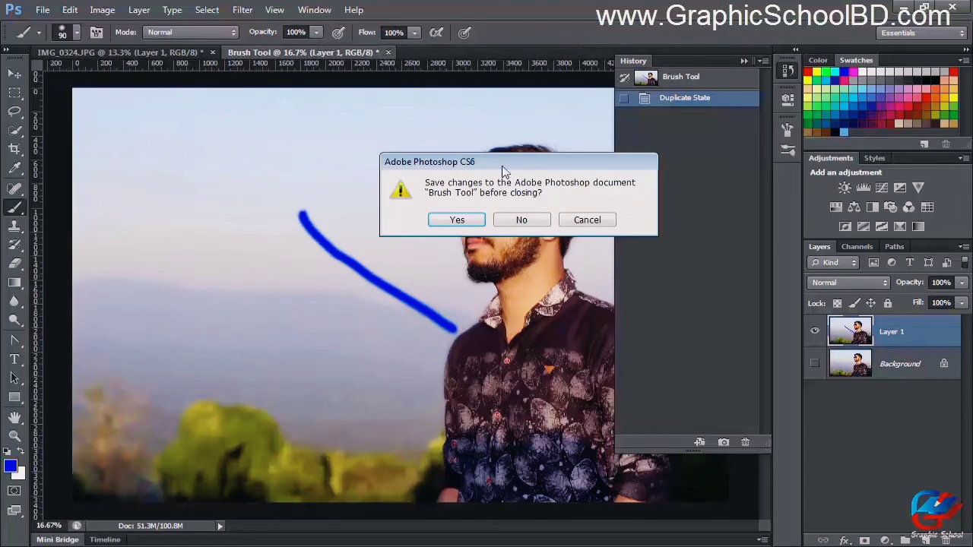
{"action": "left_click", "coordinate": [521, 221]}
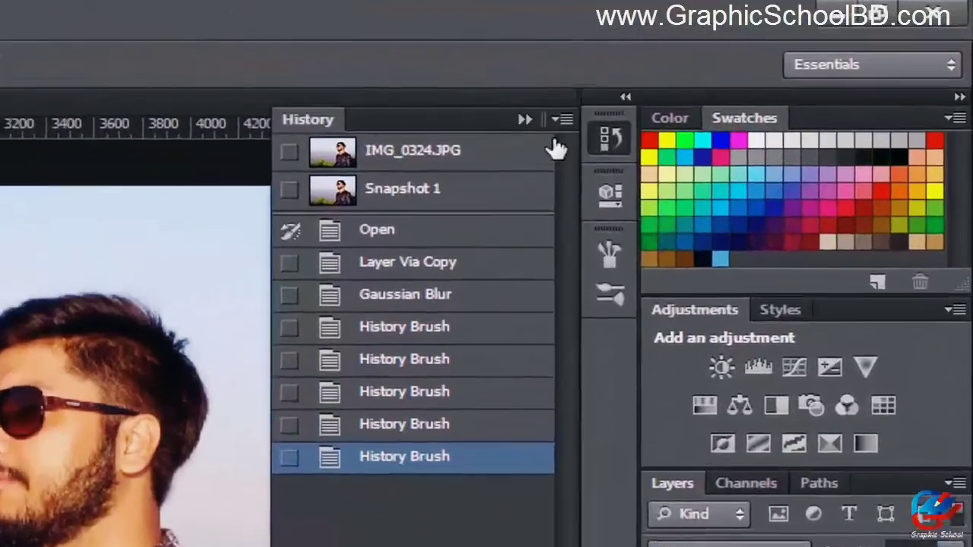
Step: Examine the snapshot and non-linear history settings in the History Options dialog and leave it without changes
{"action": "left_click", "coordinate": [764, 61]}
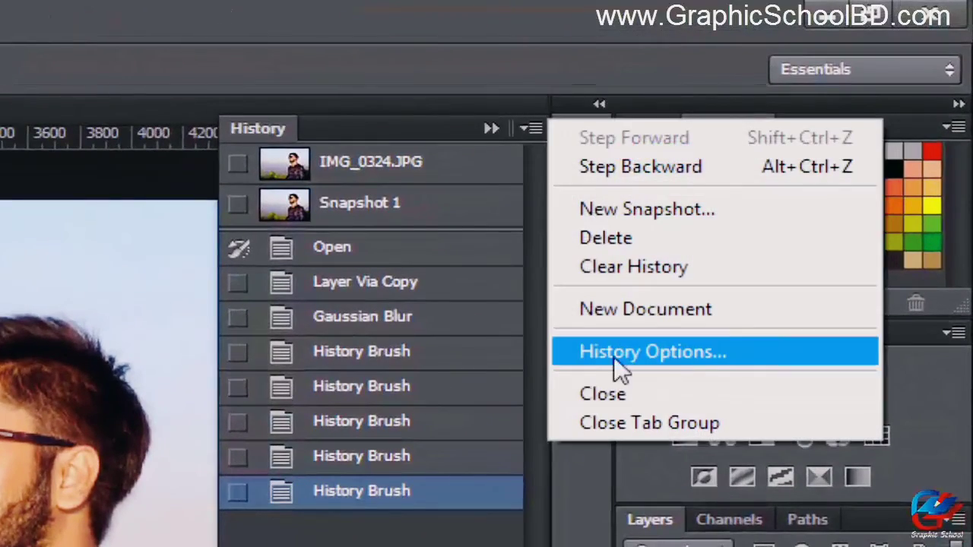
{"action": "left_click", "coordinate": [663, 353]}
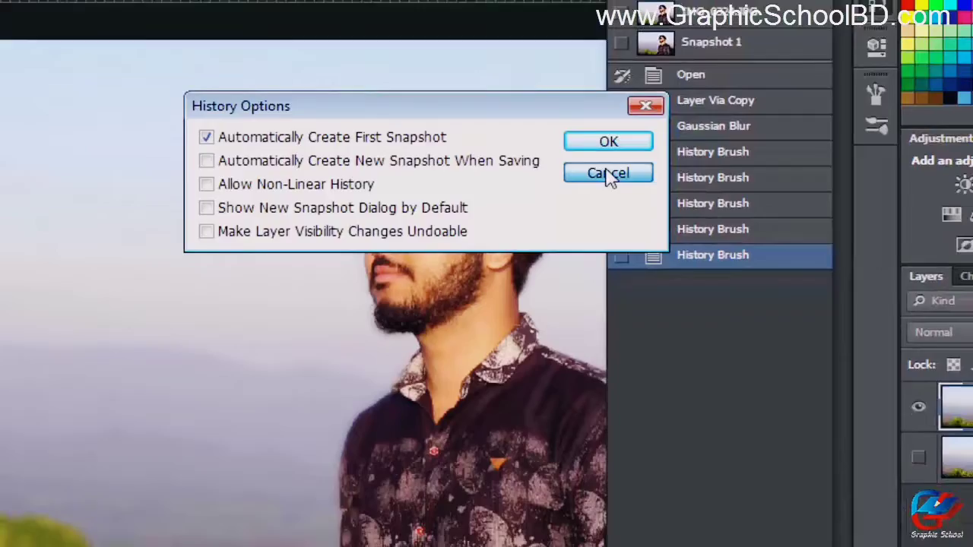
{"action": "left_click", "coordinate": [600, 167]}
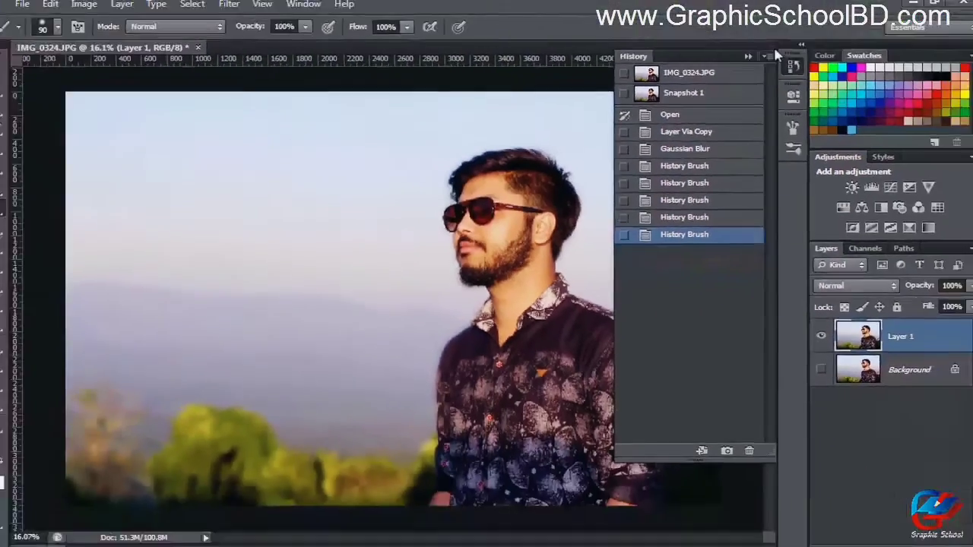
{"action": "left_click", "coordinate": [772, 46]}
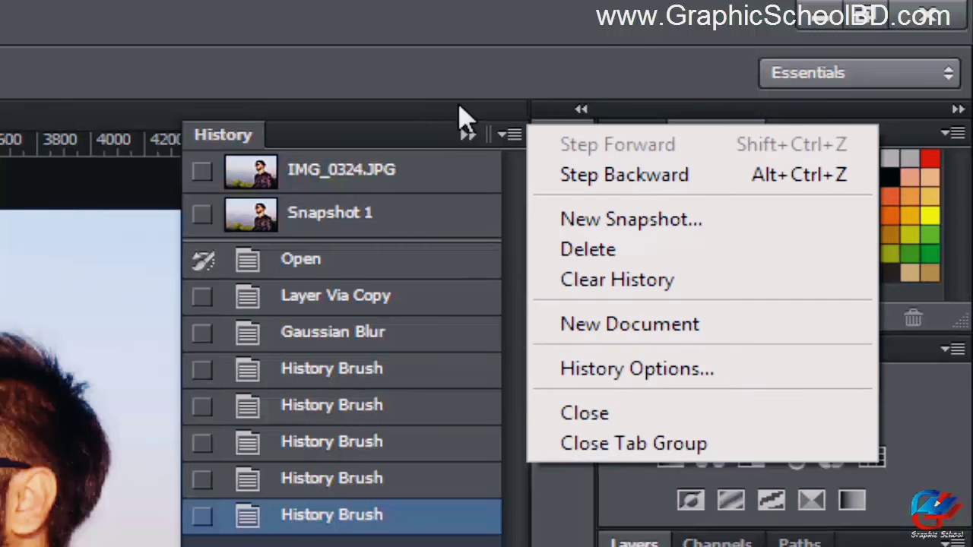
{"action": "left_click", "coordinate": [424, 138]}
{"action": "left_click", "coordinate": [514, 137]}
{"action": "left_click", "coordinate": [514, 138]}
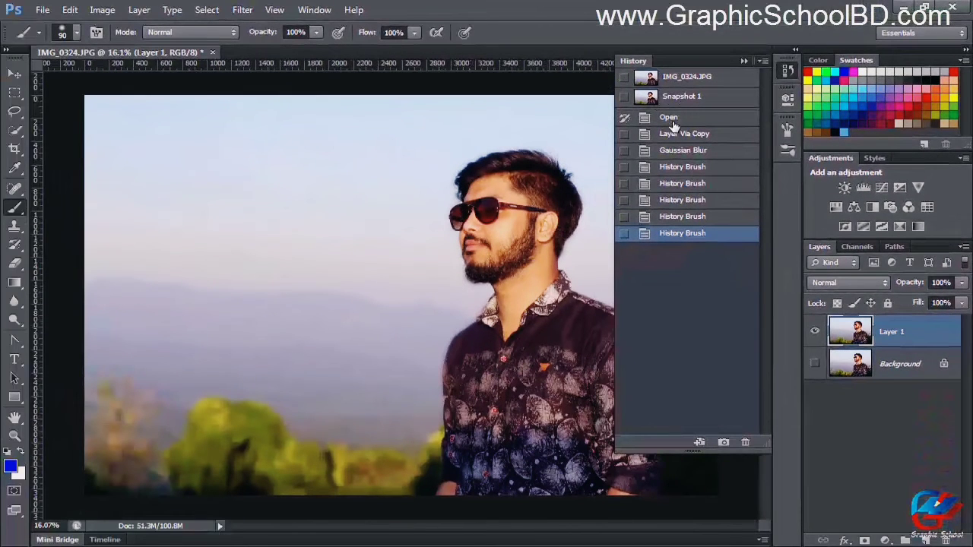
{"action": "left_click", "coordinate": [665, 117]}
{"action": "left_click", "coordinate": [698, 235]}
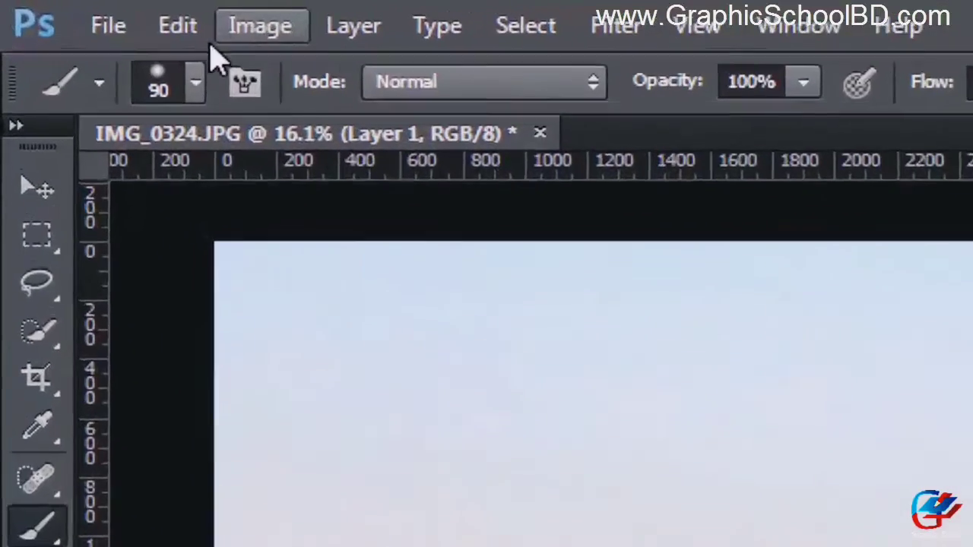
Step: Open the Performance preferences and raise History States to 1000
{"action": "left_click", "coordinate": [69, 9]}
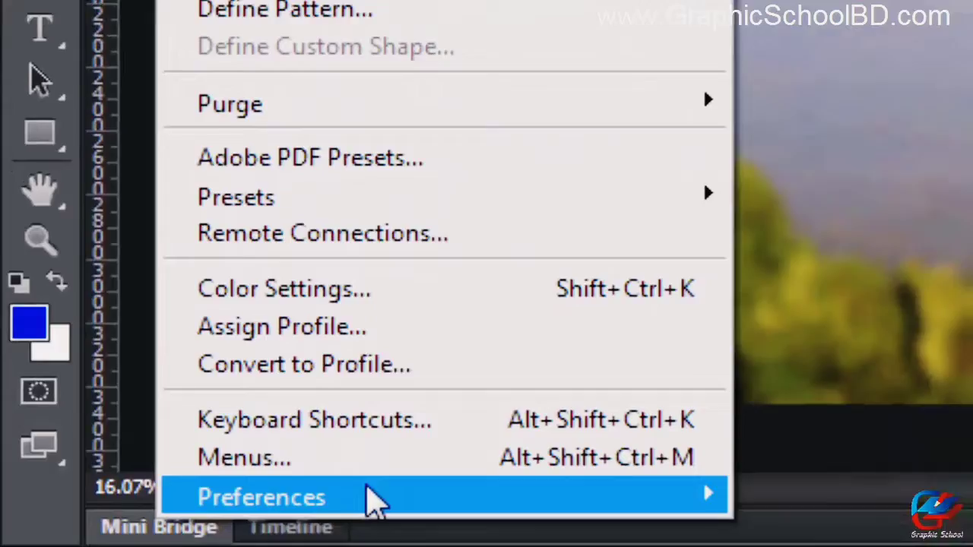
{"action": "mouse_move", "coordinate": [389, 534]}
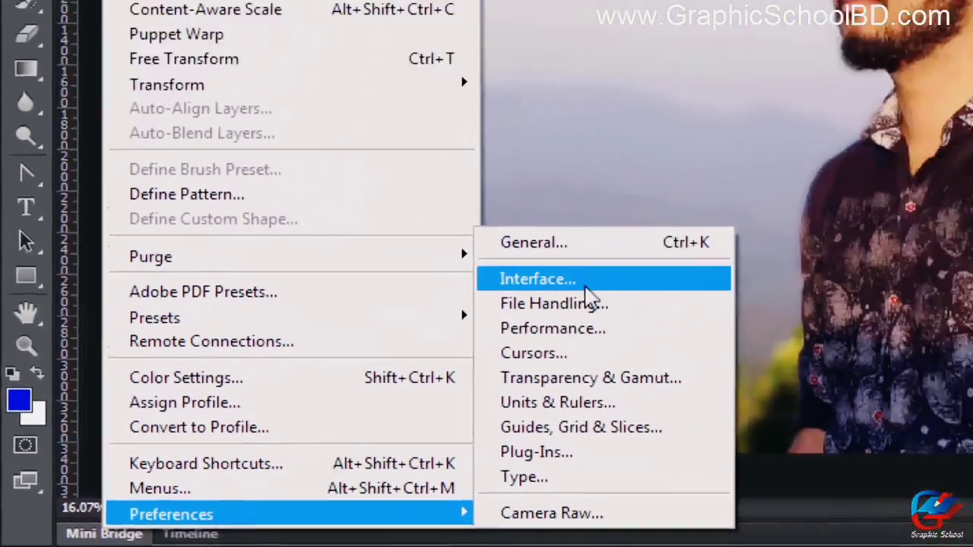
{"action": "left_click", "coordinate": [585, 285]}
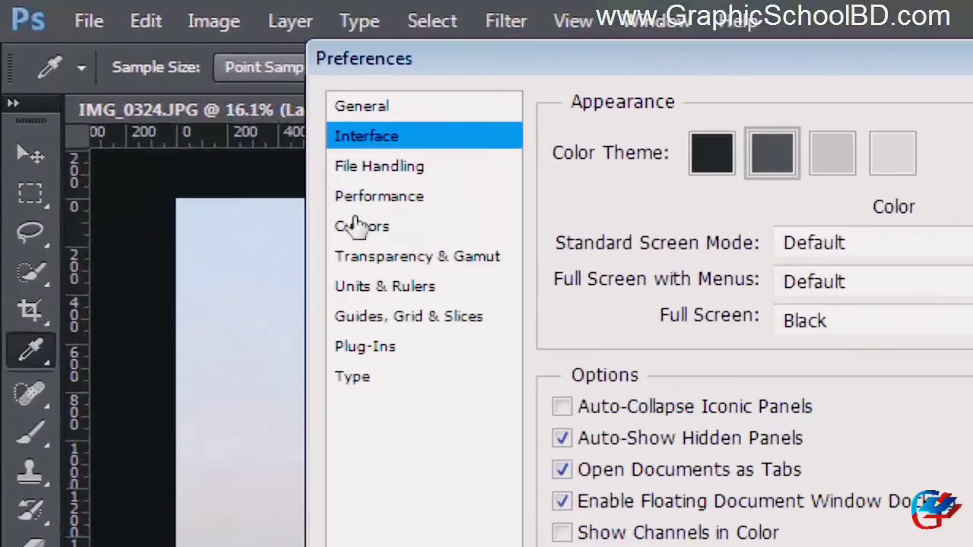
{"action": "left_click", "coordinate": [406, 202]}
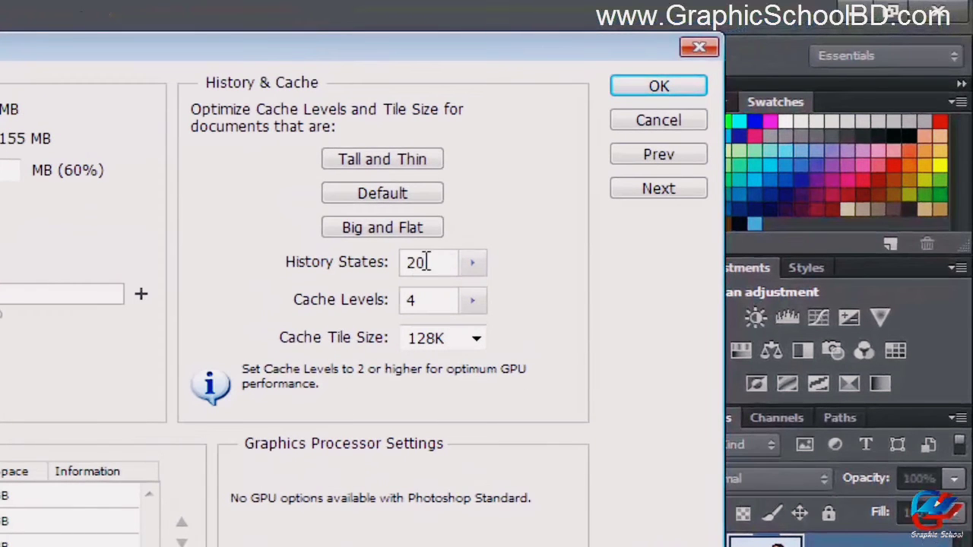
{"action": "left_click_drag", "start_coordinate": [427, 261], "coordinate": [379, 261]}
{"action": "left_click", "coordinate": [472, 268]}
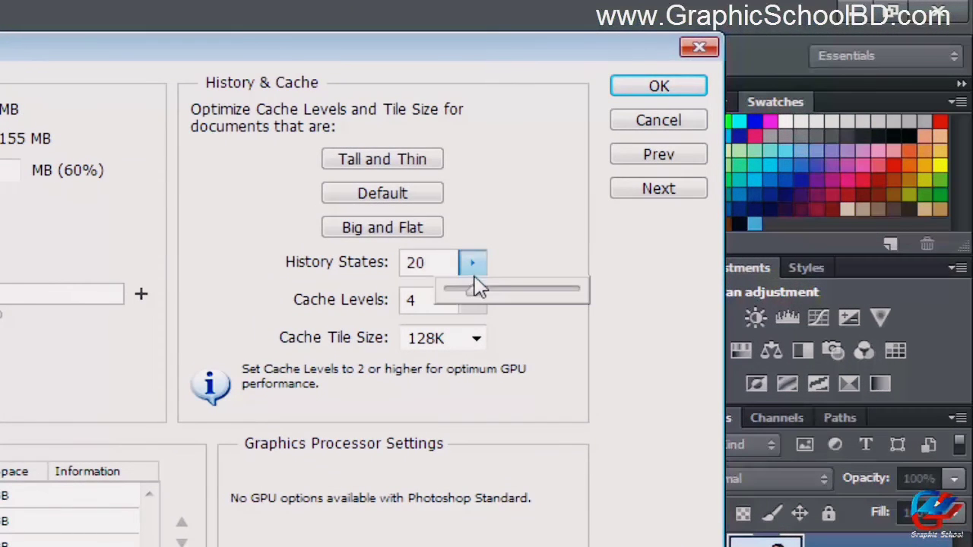
{"action": "left_click_drag", "start_coordinate": [475, 284], "coordinate": [600, 313]}
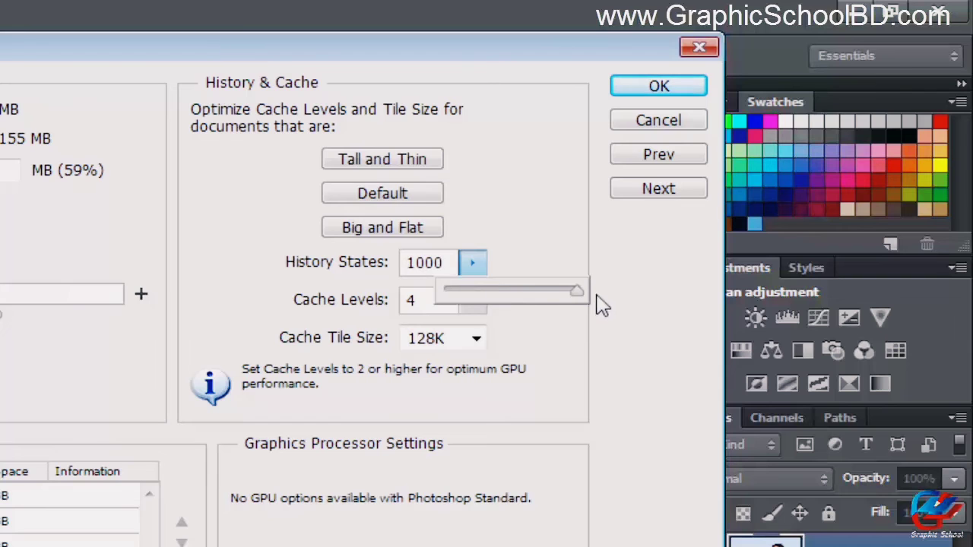
{"action": "left_click", "coordinate": [479, 267]}
{"action": "left_click", "coordinate": [472, 268]}
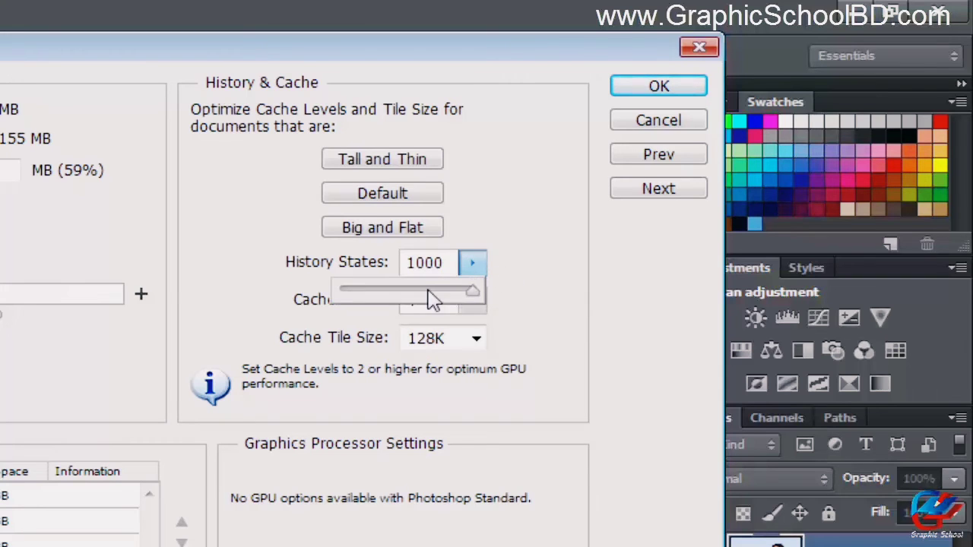
Step: Move the Preferences dialog aside to reveal the history, lower the History States value, and accept the preferences
{"action": "left_click_drag", "start_coordinate": [504, 56], "coordinate": [48, 76]}
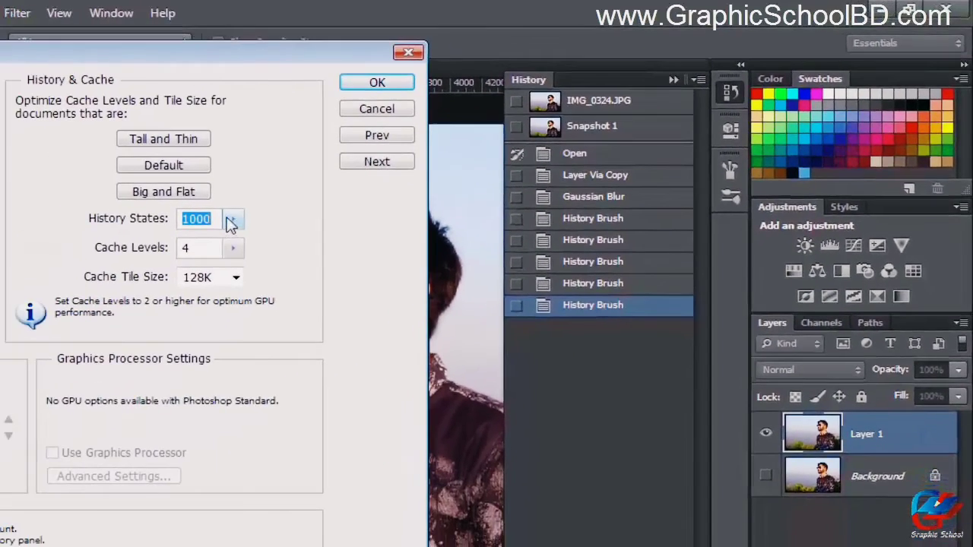
{"action": "left_click", "coordinate": [235, 221]}
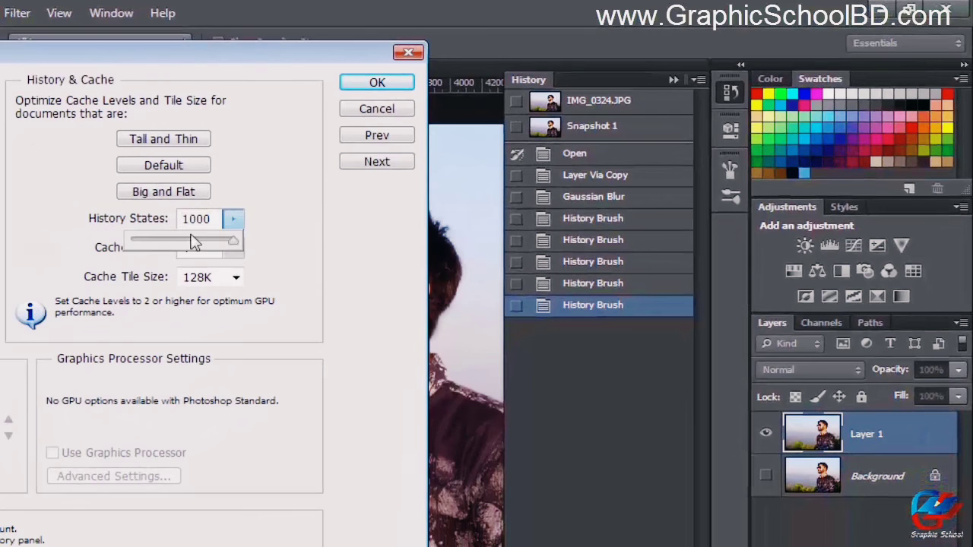
{"action": "left_click_drag", "start_coordinate": [239, 249], "coordinate": [161, 252]}
{"action": "mouse_move", "coordinate": [203, 245]}
{"action": "left_mouse_down"}
{"action": "mouse_move", "coordinate": [145, 241]}
{"action": "mouse_move", "coordinate": [251, 240]}
{"action": "mouse_move", "coordinate": [170, 246]}
{"action": "mouse_move", "coordinate": [192, 244]}
{"action": "left_mouse_up"}
{"action": "left_click", "coordinate": [377, 82]}
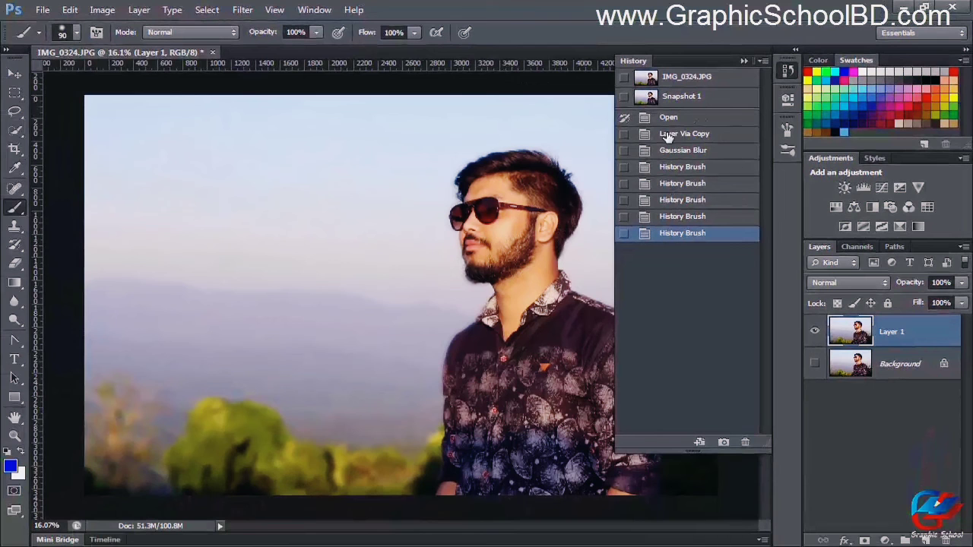
Step: Collapse the History panel to uncover the whole portrait
{"action": "left_click", "coordinate": [744, 60]}
{"action": "scroll", "coordinate": [408, 305], "scroll_direction": "down", "scroll_amount": 2}
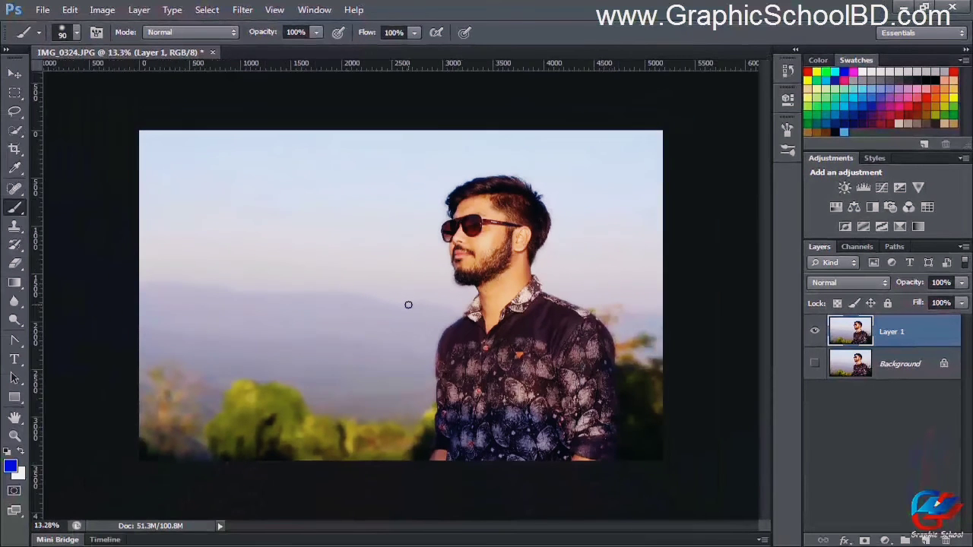
{"action": "scroll", "coordinate": [408, 305], "scroll_direction": "up", "scroll_amount": 2}
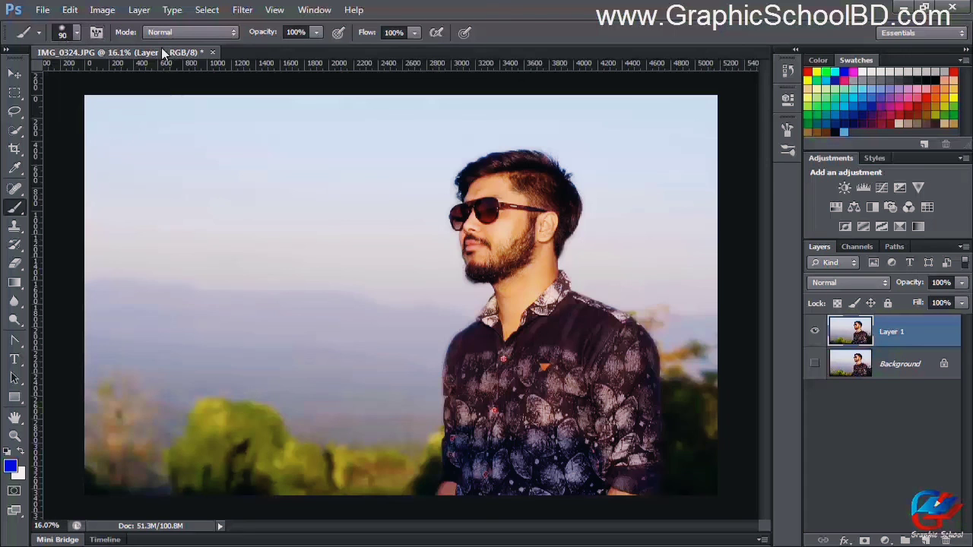
{"action": "left_click", "coordinate": [96, 33]}
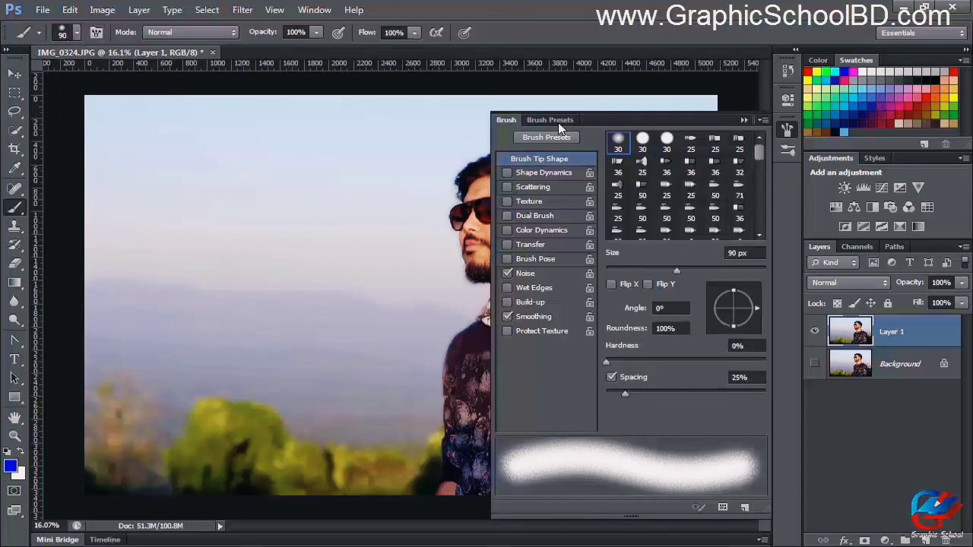
{"action": "left_click", "coordinate": [743, 119]}
{"action": "left_click", "coordinate": [58, 31]}
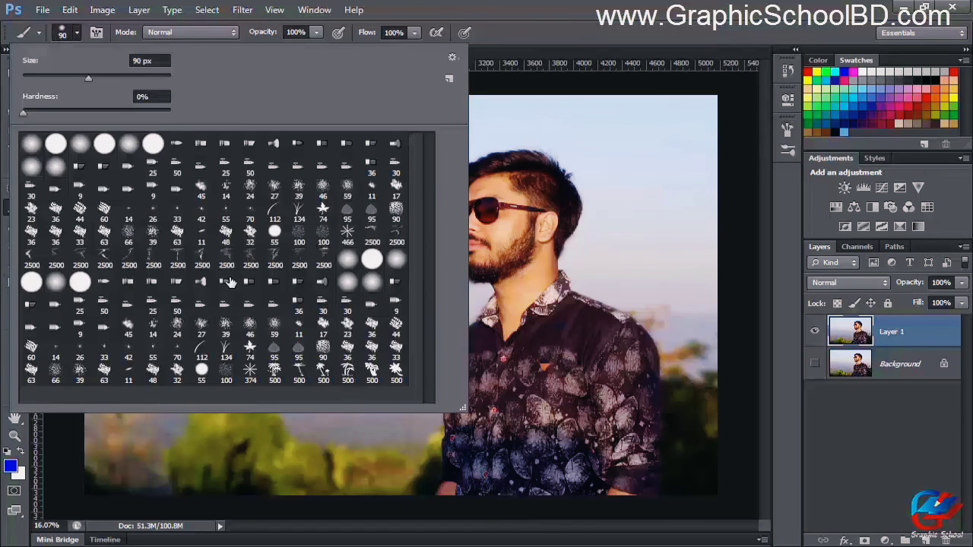
{"action": "left_click", "coordinate": [589, 174]}
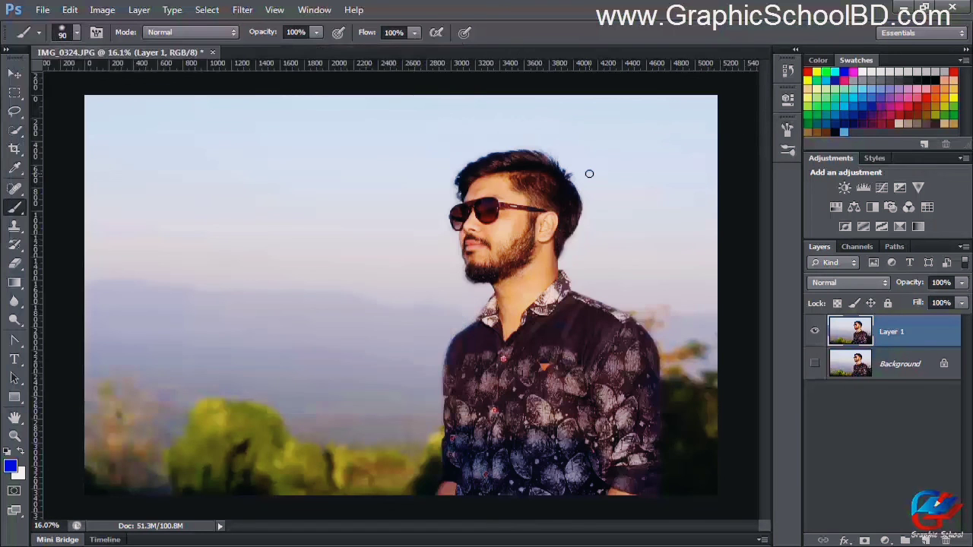